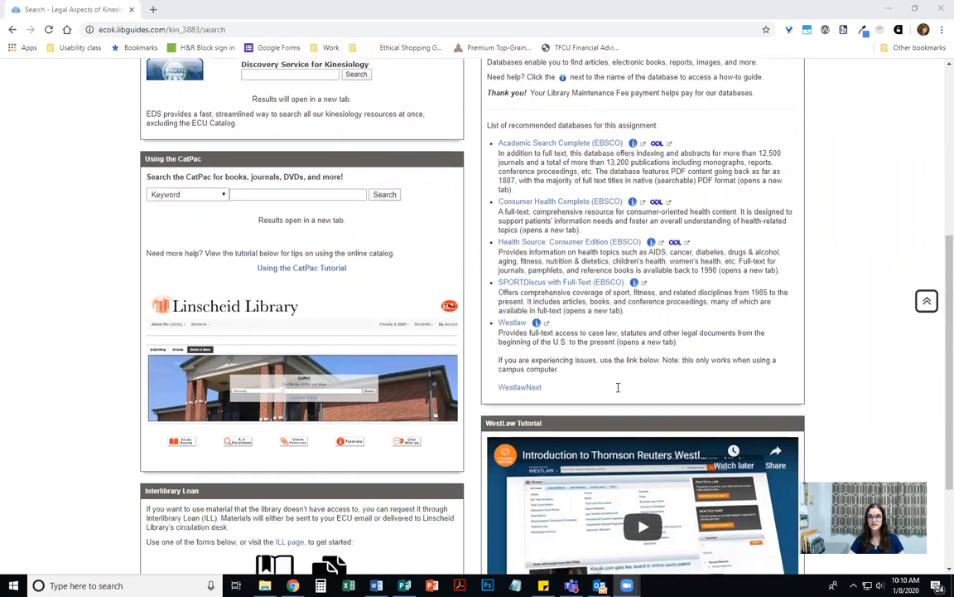
Review the recommended databases on the Search page of the kinesiology library guide and open the Westlaw database.
{"action": "scroll", "coordinate": [598, 377], "scroll_direction": "down", "scroll_amount": 1}
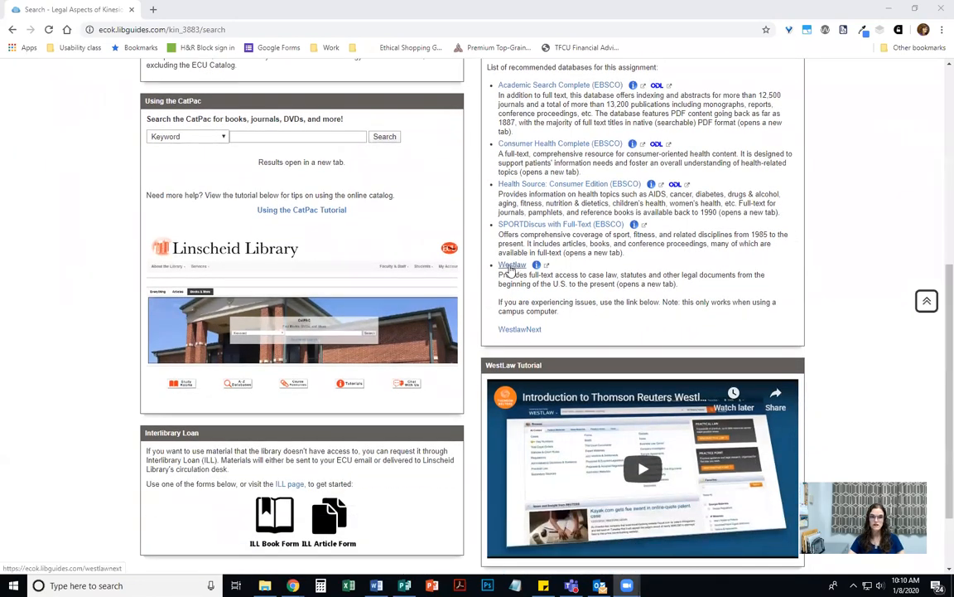
{"action": "scroll", "coordinate": [344, 222], "scroll_direction": "up", "scroll_amount": 5}
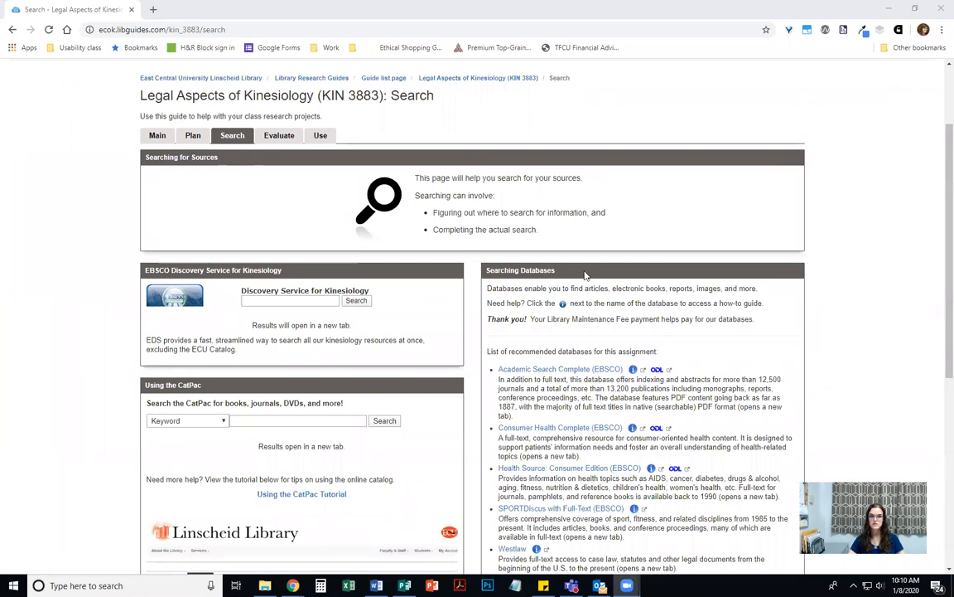
{"action": "scroll", "coordinate": [555, 331], "scroll_direction": "down", "scroll_amount": 5}
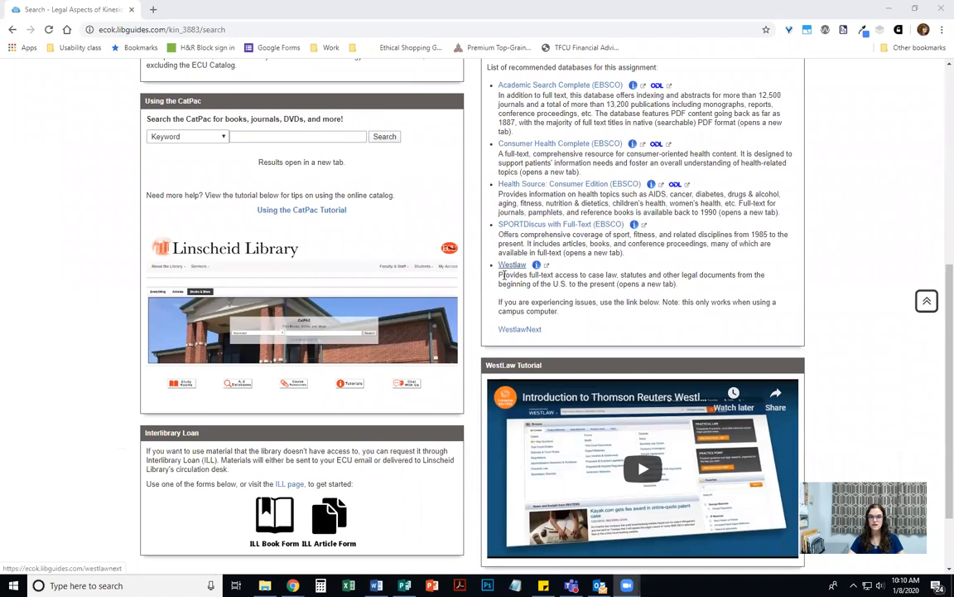
{"action": "scroll", "coordinate": [503, 275], "scroll_direction": "down", "scroll_amount": 2}
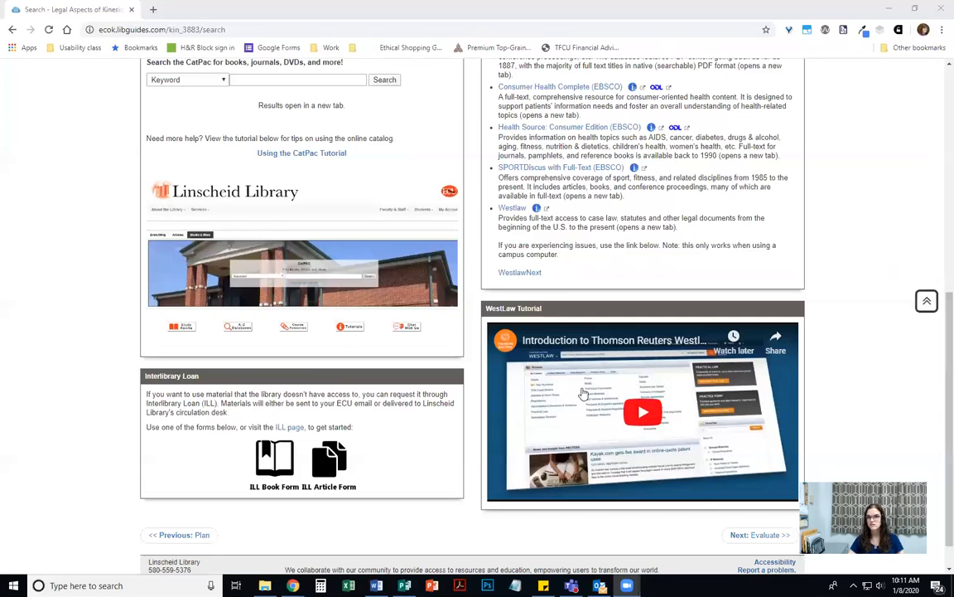
{"action": "scroll", "coordinate": [507, 335], "scroll_direction": "up", "scroll_amount": 2}
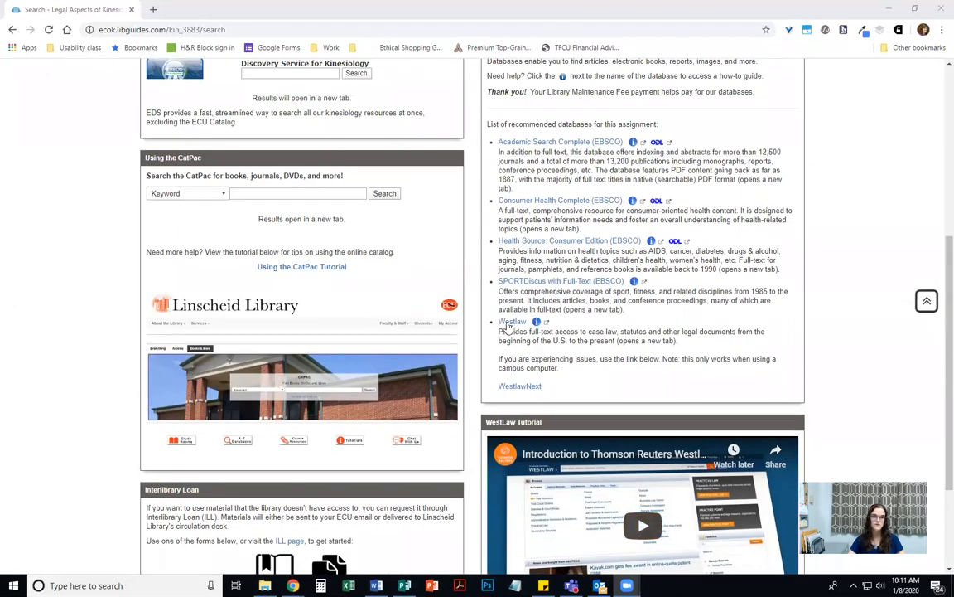
{"action": "left_click", "coordinate": [511, 322]}
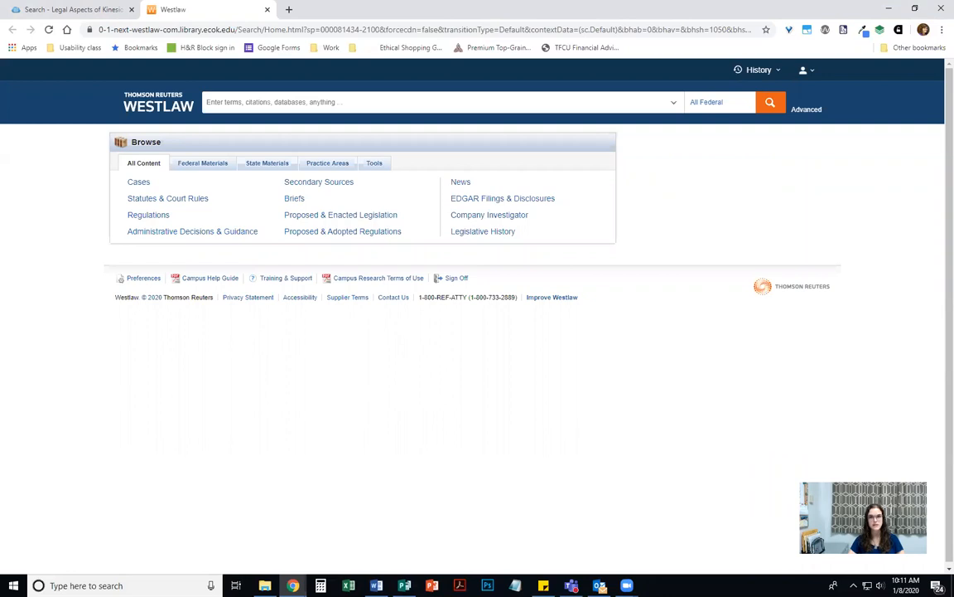
{"action": "key", "text": "alt+Tab"}
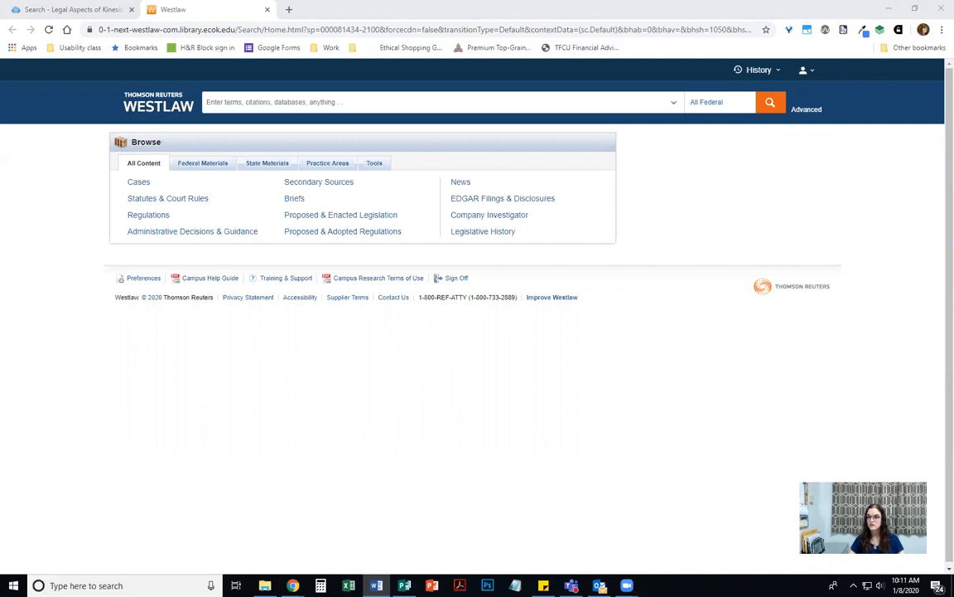
Search Westlaw for "neglect public school".
{"action": "left_click", "coordinate": [380, 103]}
{"action": "type", "text": "neglect public school"}
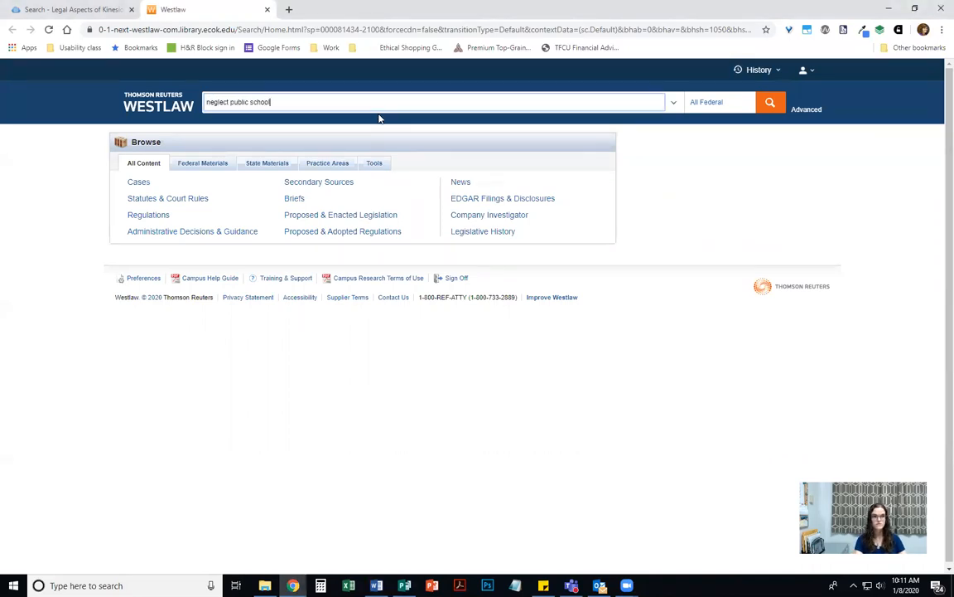
{"action": "key", "text": "Return"}
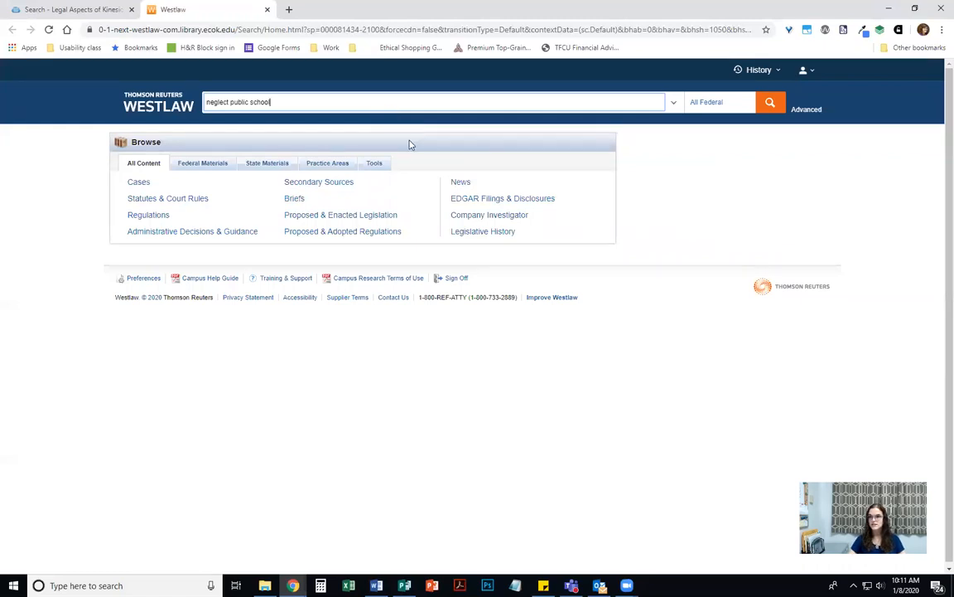
{"action": "left_click", "coordinate": [770, 102]}
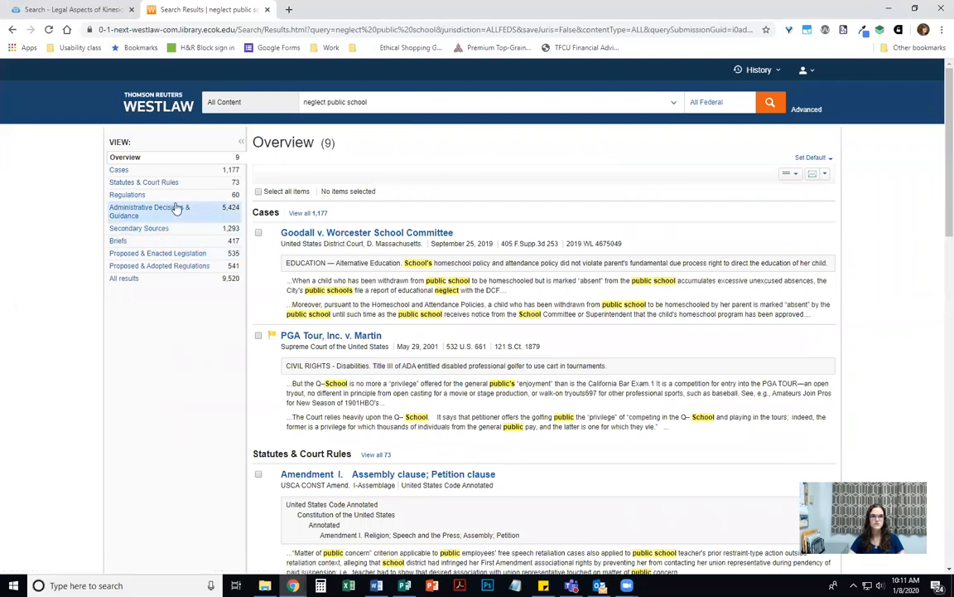
Restrict the search results to Cases and look over the first listed cases.
{"action": "left_click", "coordinate": [121, 171]}
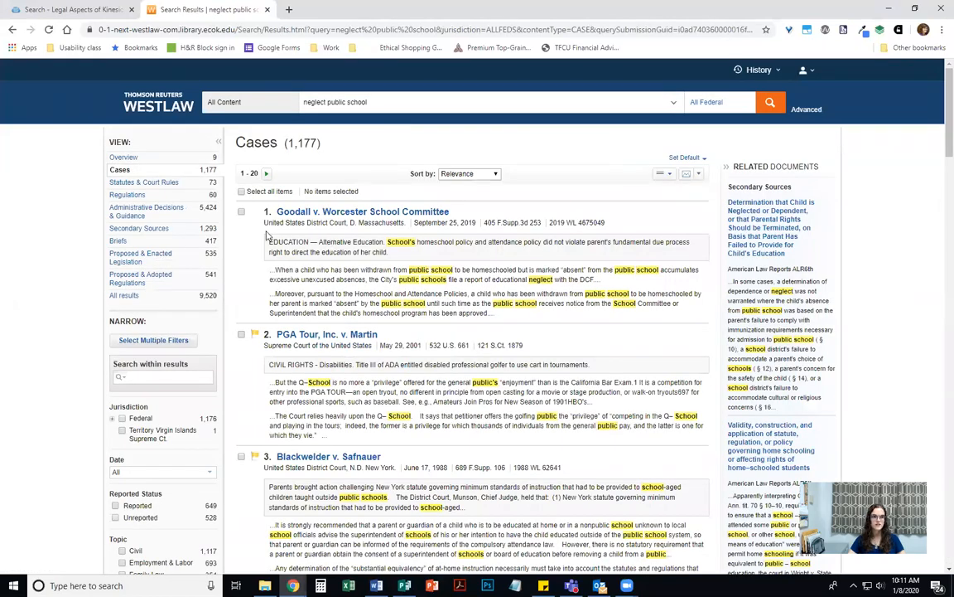
{"action": "scroll", "coordinate": [267, 236], "scroll_direction": "down", "scroll_amount": 1}
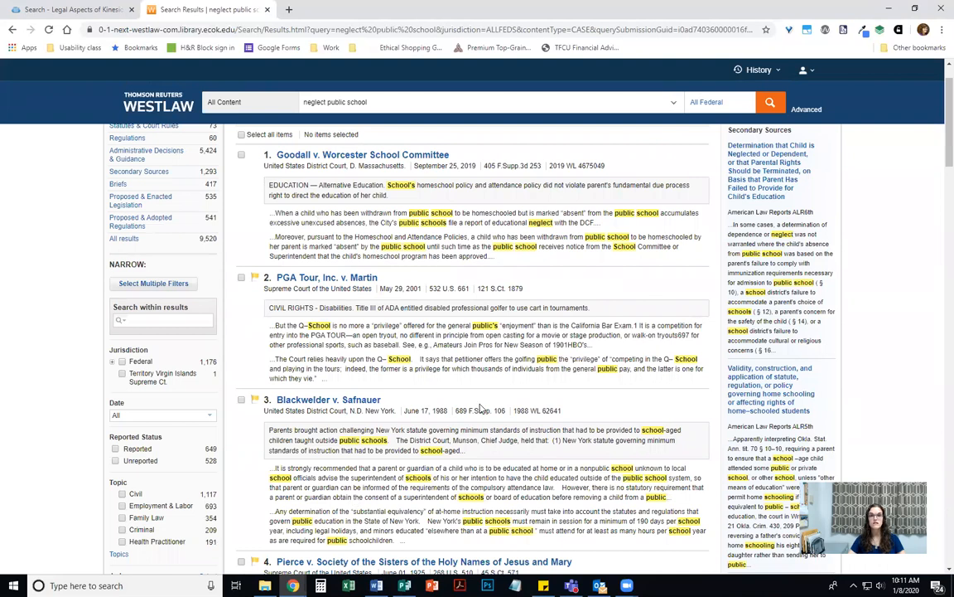
{"action": "scroll", "coordinate": [479, 406], "scroll_direction": "up", "scroll_amount": 1}
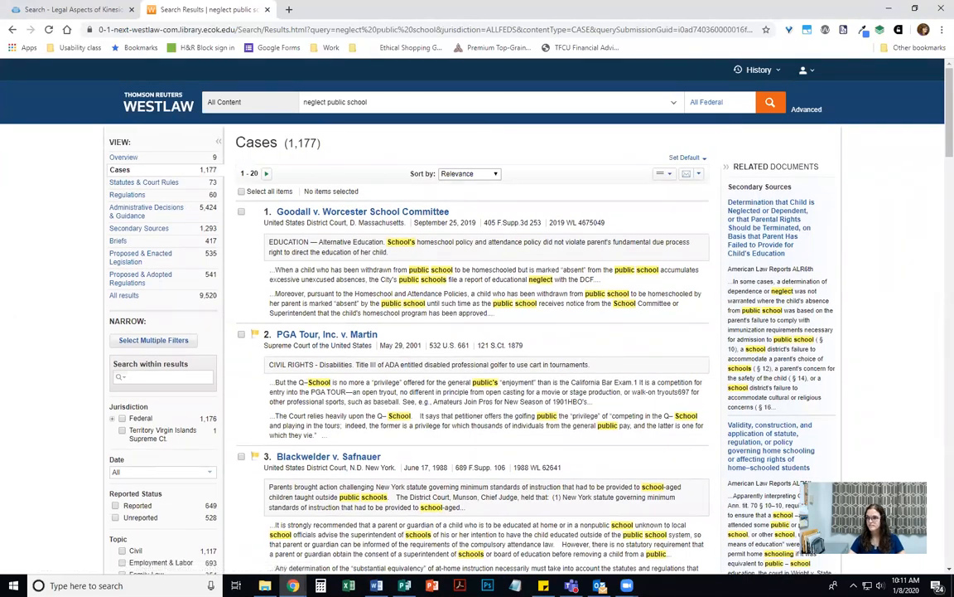
{"action": "key", "text": "alt+Tab"}
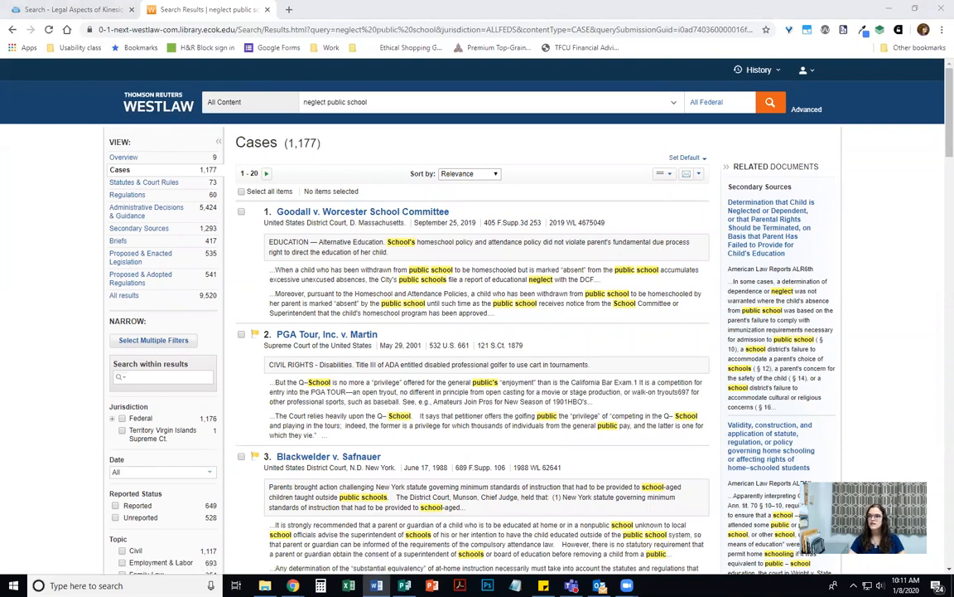
Set the search jurisdiction to Texas with related federal content included and save the selection.
{"action": "left_click", "coordinate": [706, 102]}
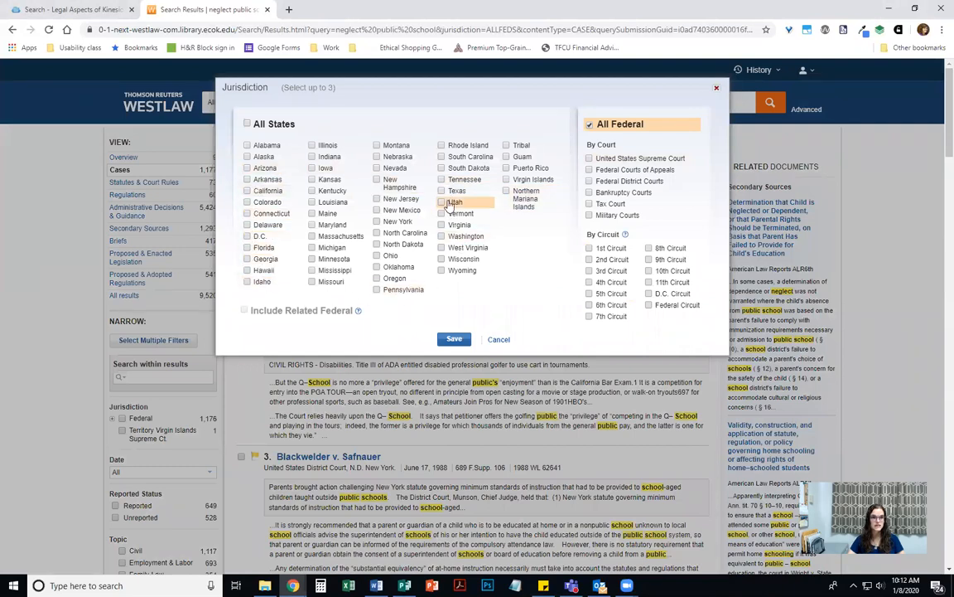
{"action": "left_click", "coordinate": [447, 191]}
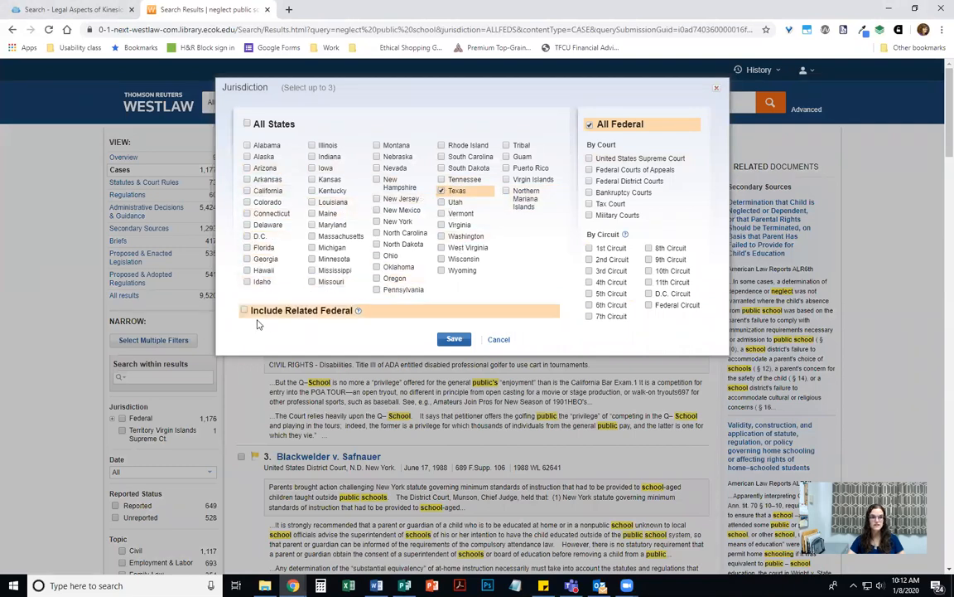
{"action": "left_click", "coordinate": [245, 310]}
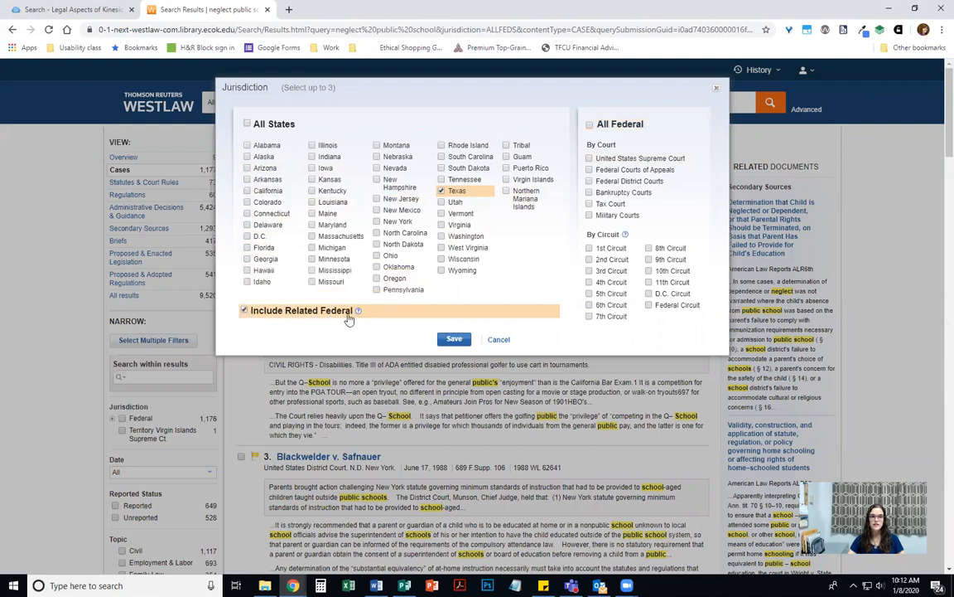
{"action": "mouse_move", "coordinate": [359, 314]}
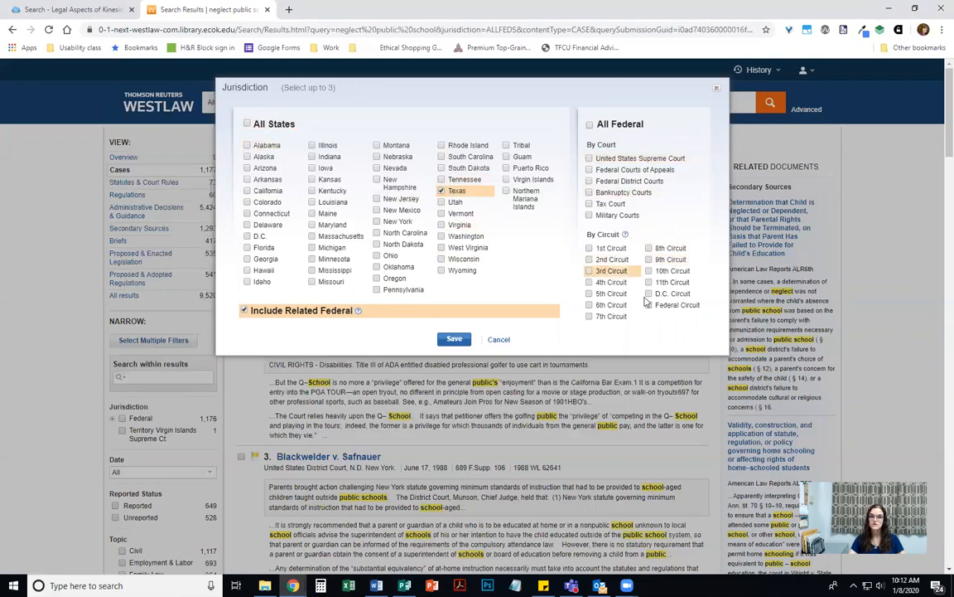
{"action": "left_click", "coordinate": [454, 338]}
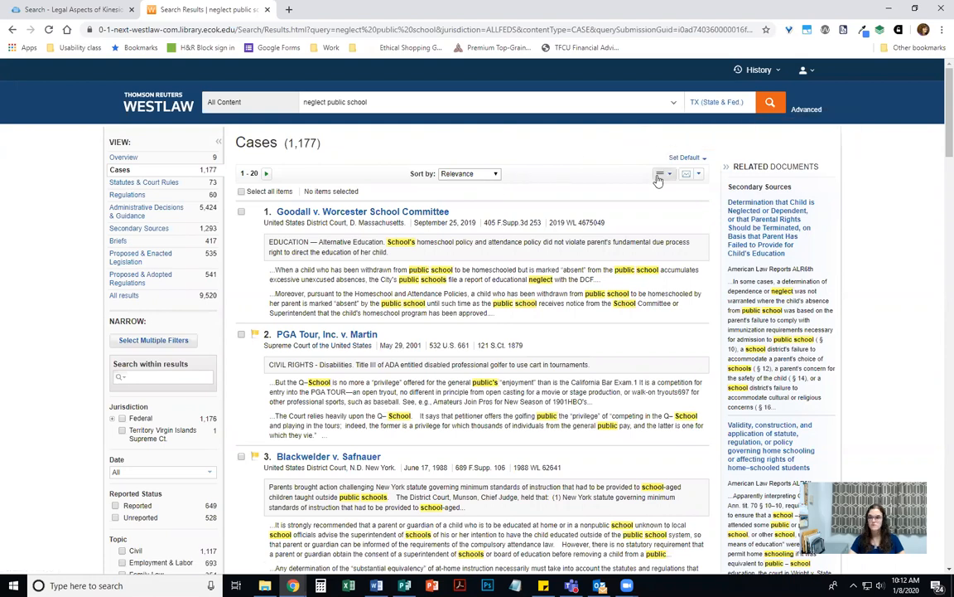
{"action": "key", "text": "alt+Tab"}
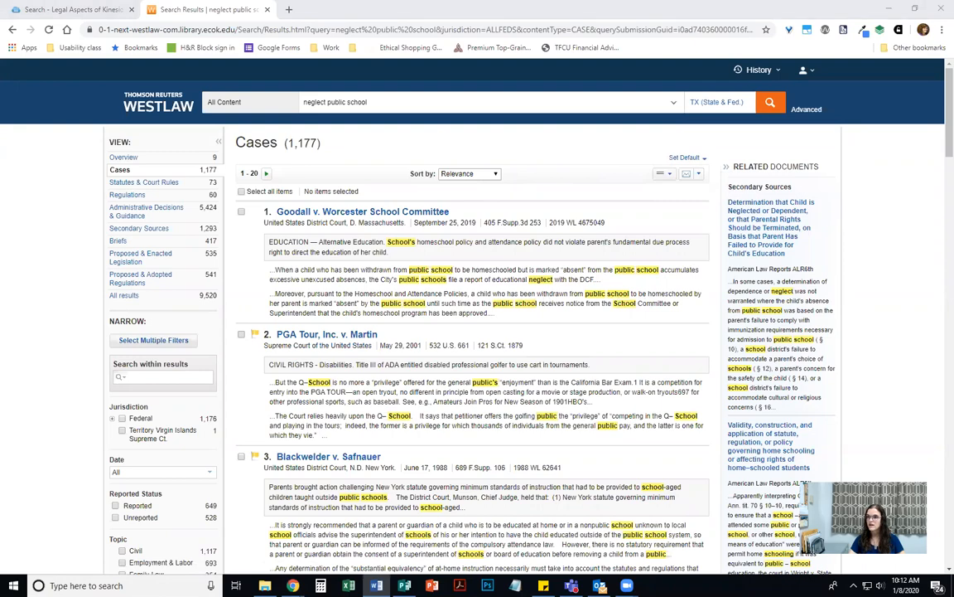
Browse the case results and open the negative treatment page of the flagged case New Jersey v. T.L.O.
{"action": "left_click", "coordinate": [580, 164]}
{"action": "scroll", "coordinate": [580, 164], "scroll_direction": "down", "scroll_amount": 4}
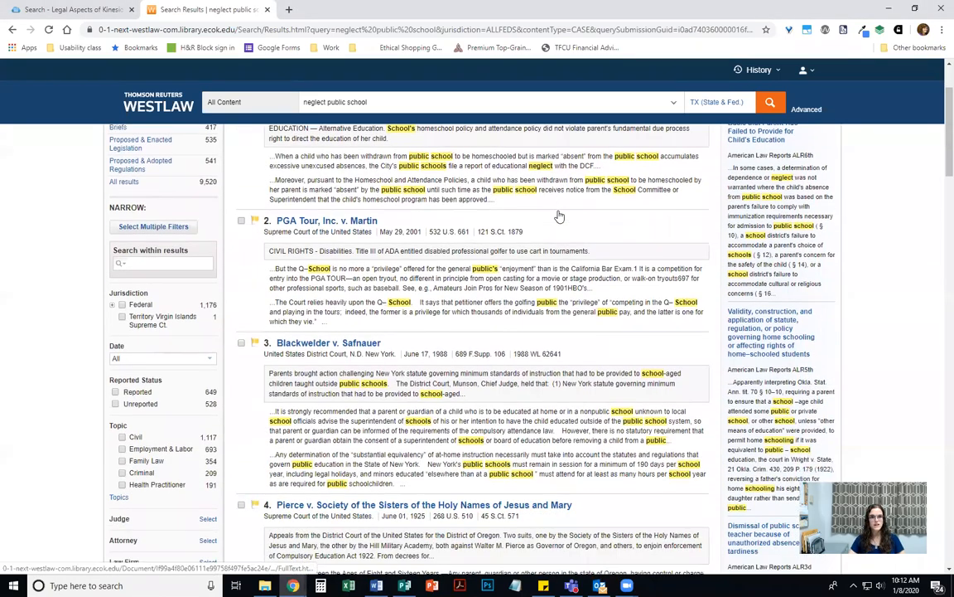
{"action": "scroll", "coordinate": [558, 214], "scroll_direction": "down", "scroll_amount": 4}
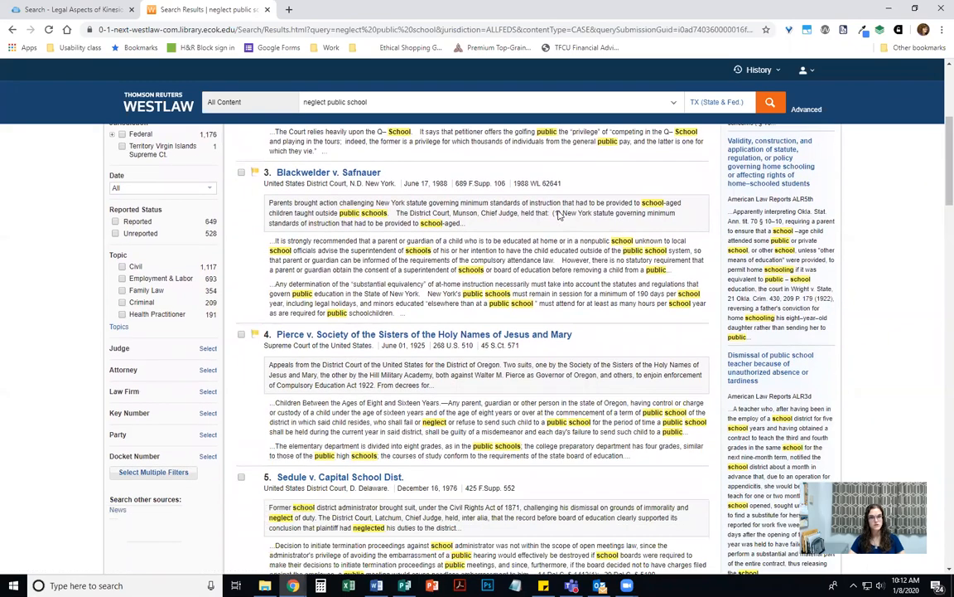
{"action": "scroll", "coordinate": [559, 215], "scroll_direction": "down", "scroll_amount": 6}
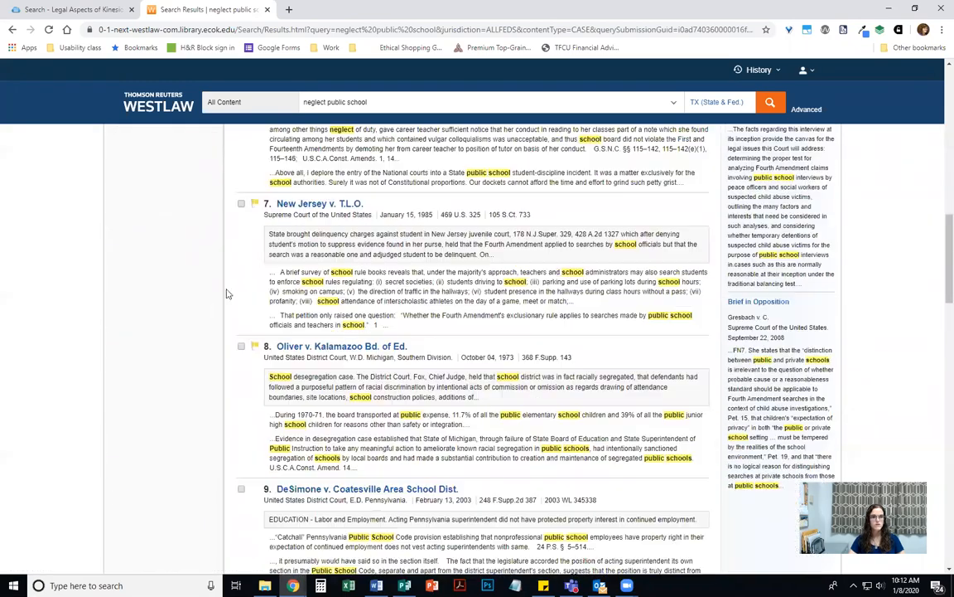
{"action": "left_click", "coordinate": [255, 203]}
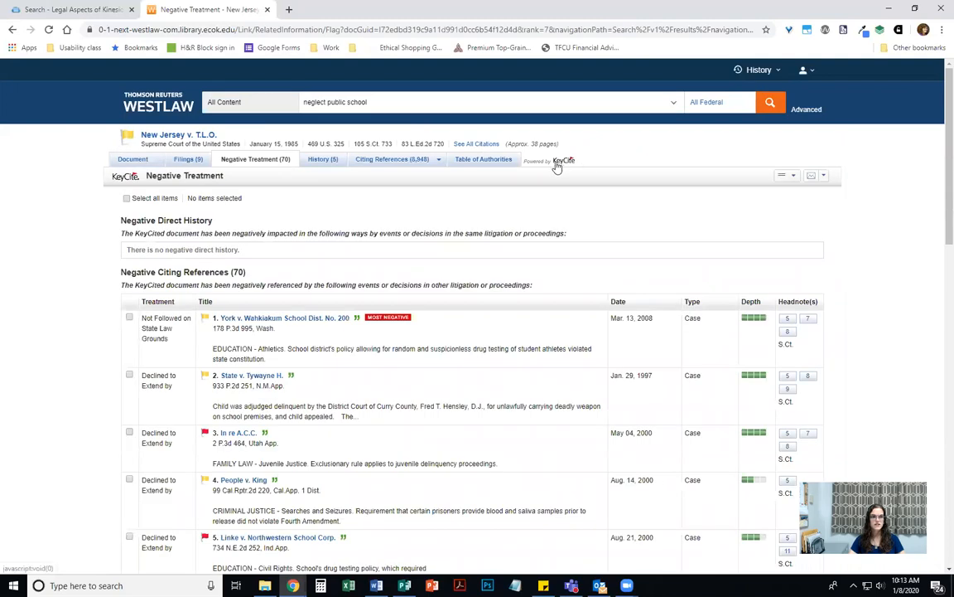
Read the KeyCite explanation of the yellow, red and blue-striped flags, and close it.
{"action": "left_click", "coordinate": [555, 163]}
{"action": "scroll", "coordinate": [406, 223], "scroll_direction": "down", "scroll_amount": 1}
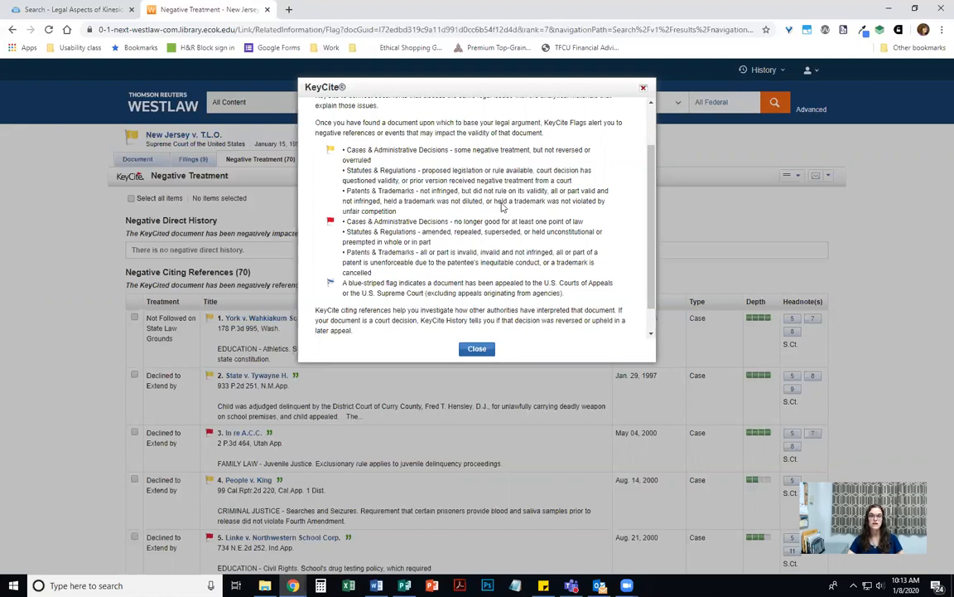
{"action": "scroll", "coordinate": [397, 159], "scroll_direction": "up", "scroll_amount": 3}
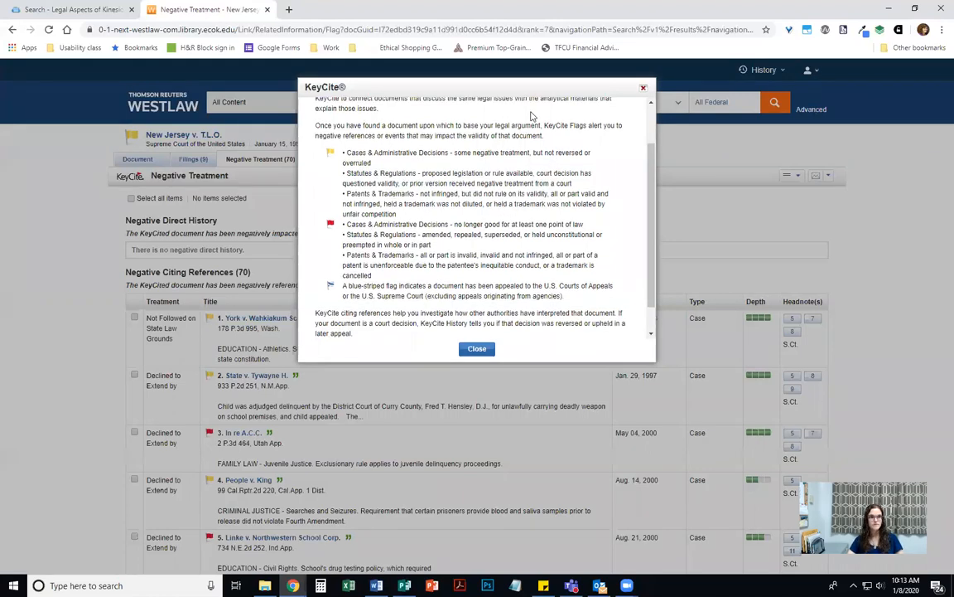
{"action": "left_click", "coordinate": [643, 87]}
{"action": "key", "text": "alt+Tab"}
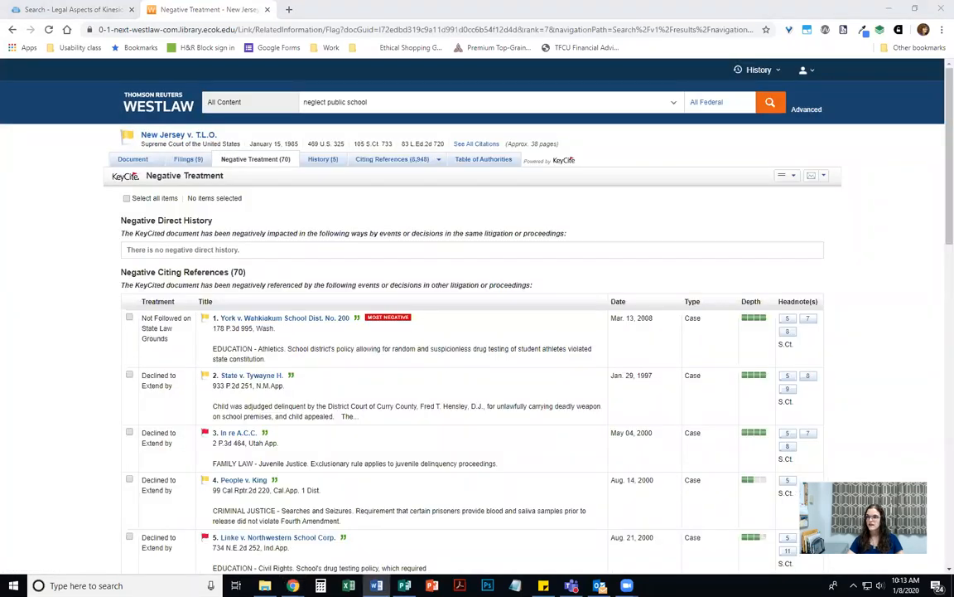
Return to the case results and run a new search for "child neglect public school".
{"action": "left_click", "coordinate": [11, 30]}
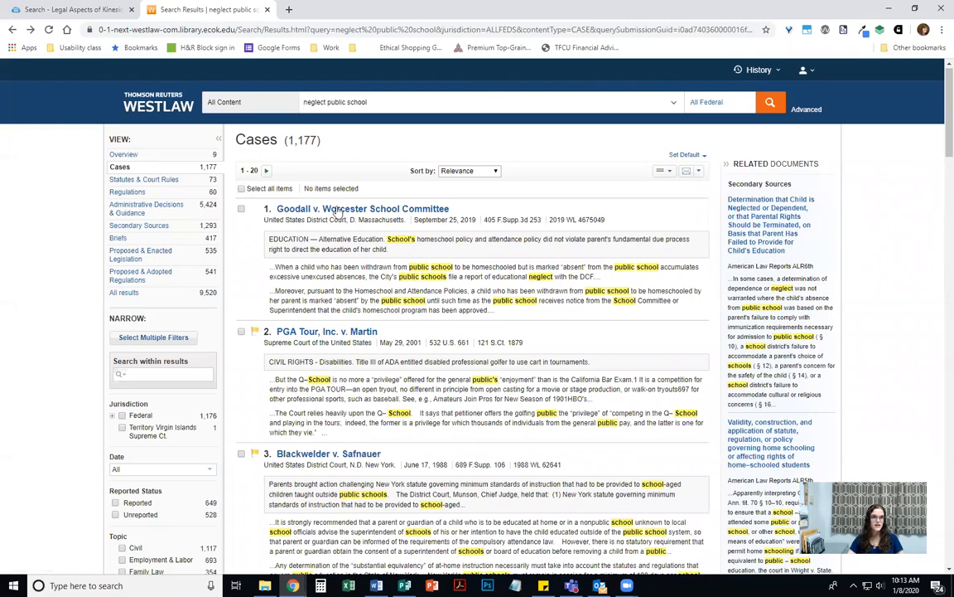
{"action": "scroll", "coordinate": [294, 361], "scroll_direction": "down", "scroll_amount": 3}
{"action": "scroll", "coordinate": [277, 459], "scroll_direction": "up", "scroll_amount": 3}
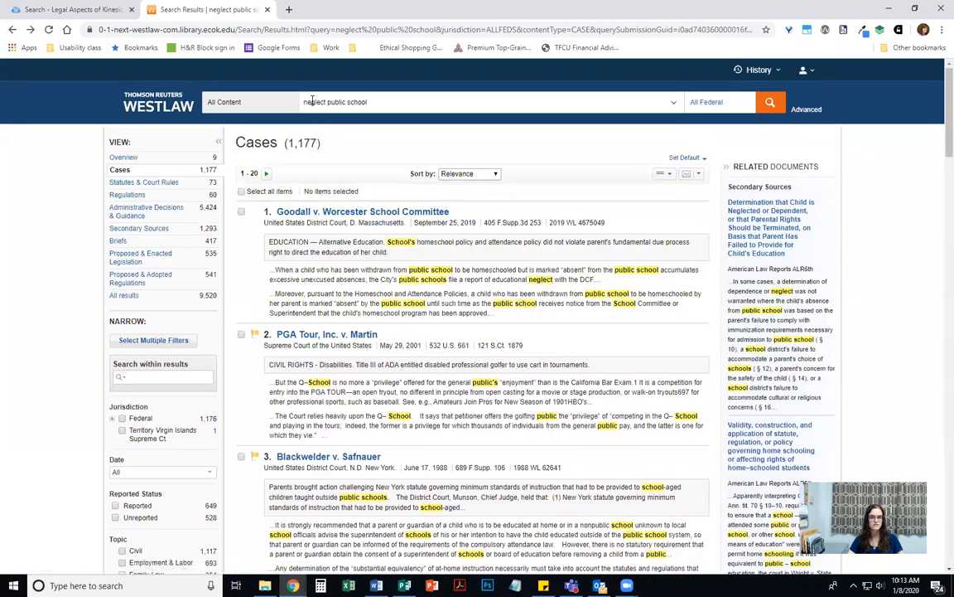
{"action": "left_click", "coordinate": [311, 100]}
{"action": "type", "text": "child"}
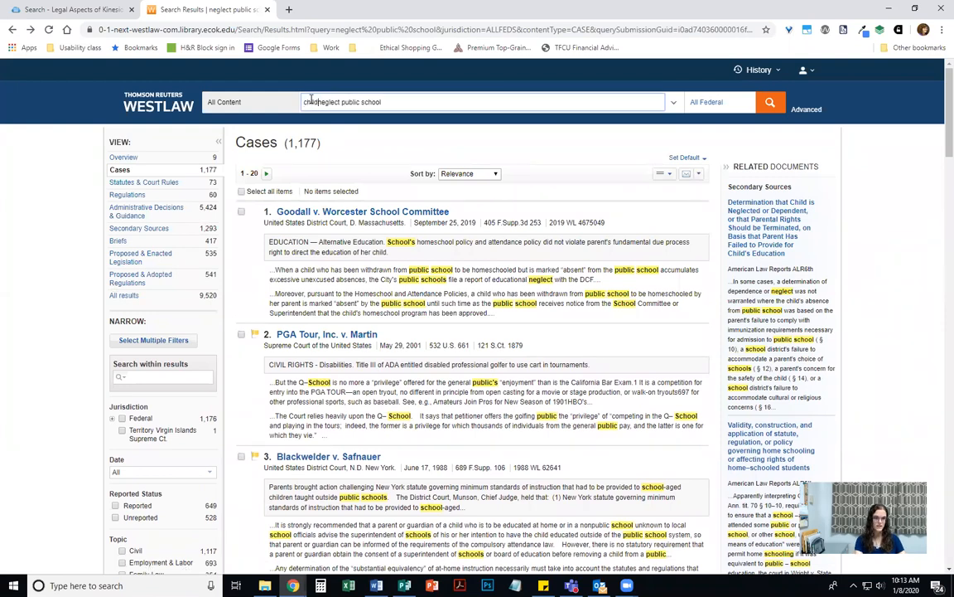
{"action": "key", "text": "Return"}
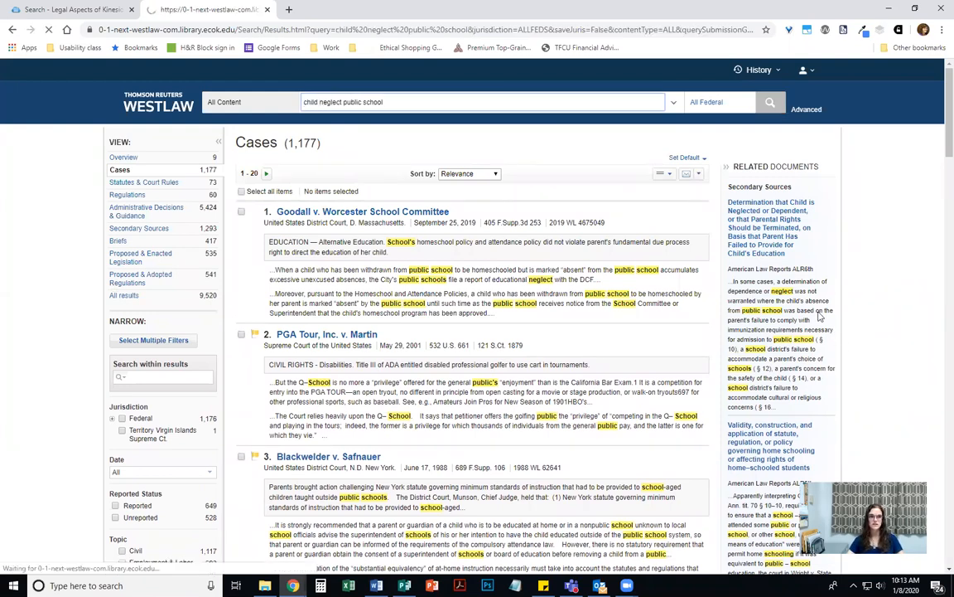
Change the jurisdiction for the child neglect search to Texas, including related federal content, and save it.
{"action": "left_click", "coordinate": [704, 104]}
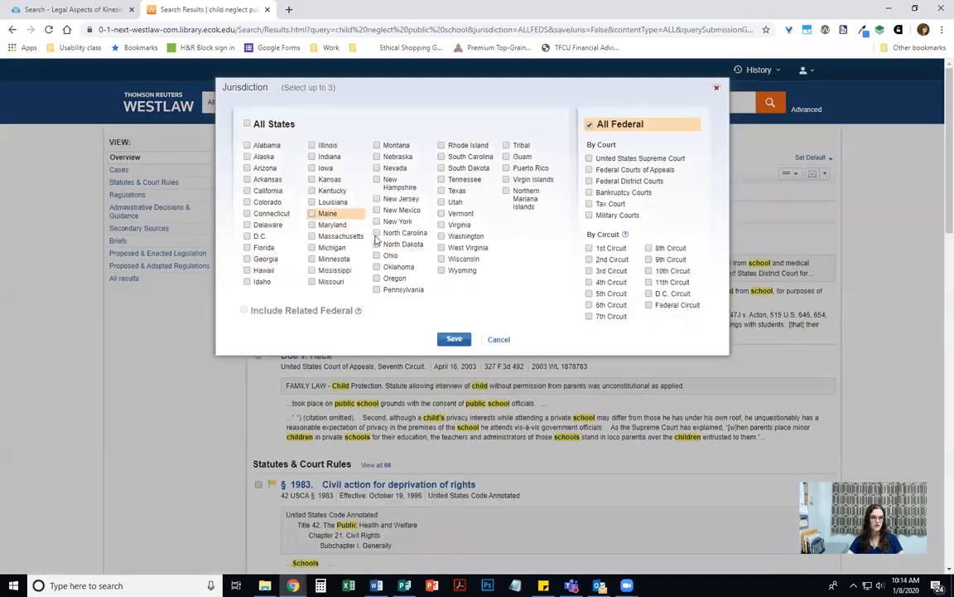
{"action": "left_click", "coordinate": [451, 191]}
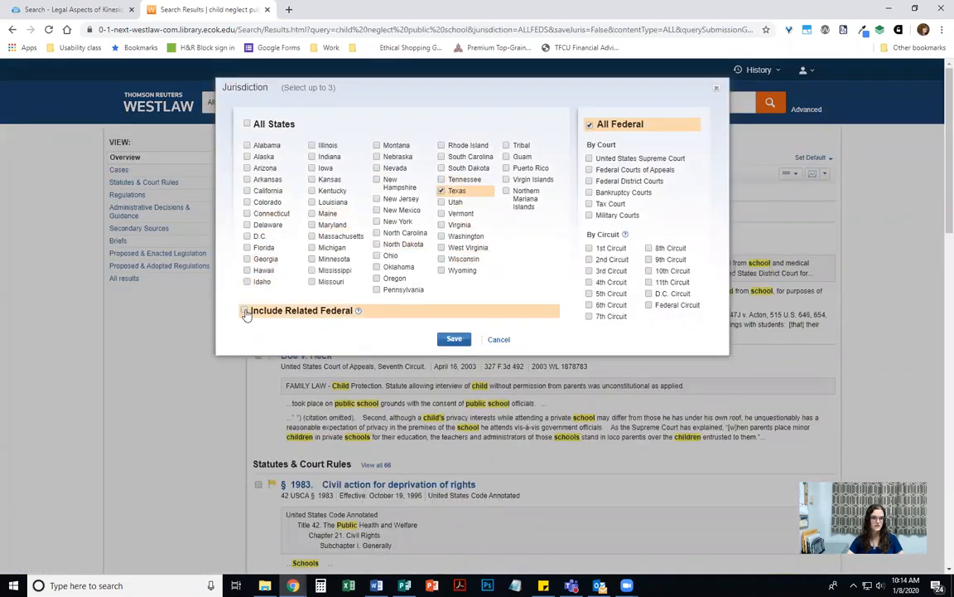
{"action": "left_click", "coordinate": [244, 310]}
{"action": "left_click", "coordinate": [454, 339]}
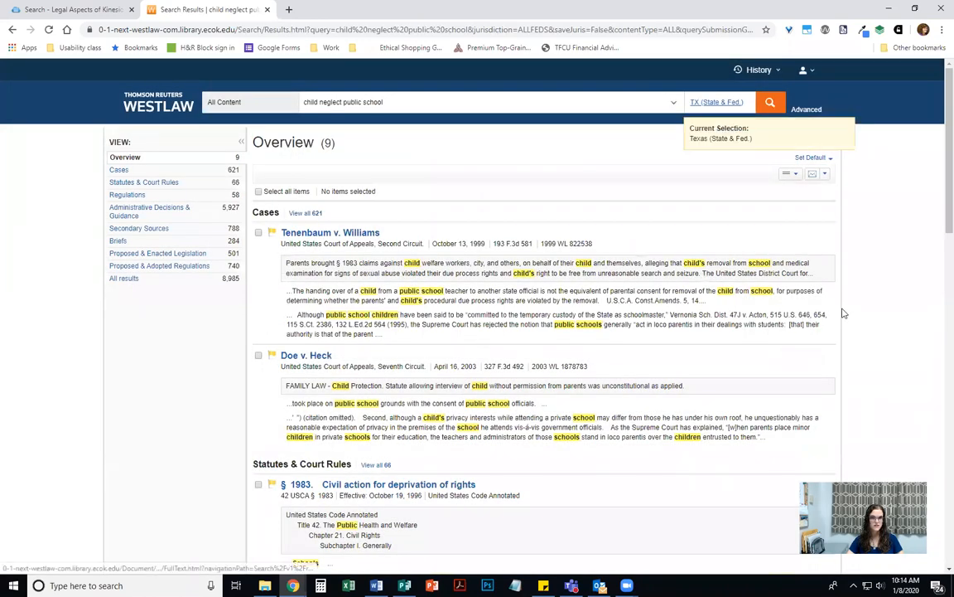
{"action": "key", "text": "alt+Tab"}
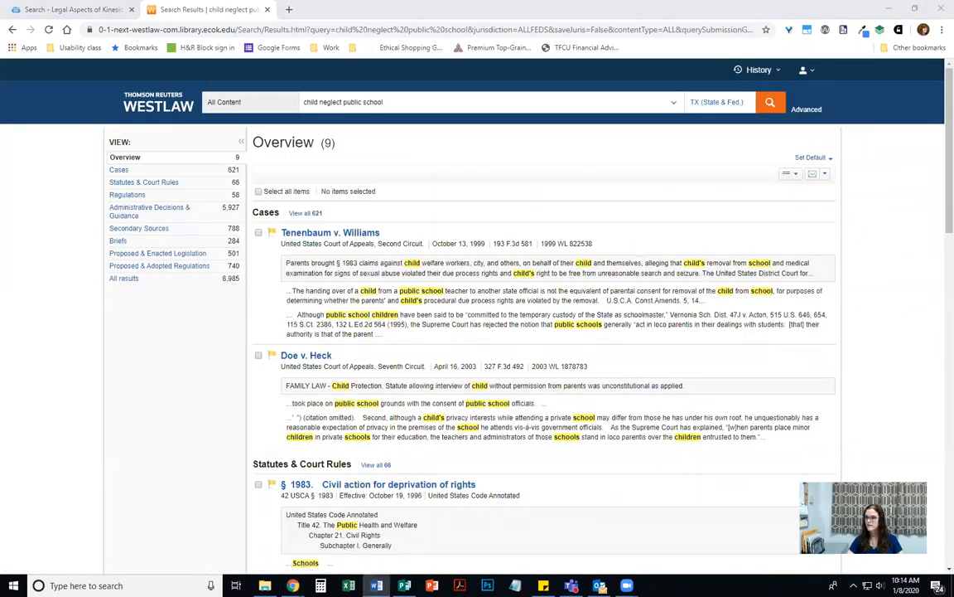
Run the "child neglect public school" search with the Texas state and federal jurisdiction, and show only the cases.
{"action": "left_click", "coordinate": [770, 102]}
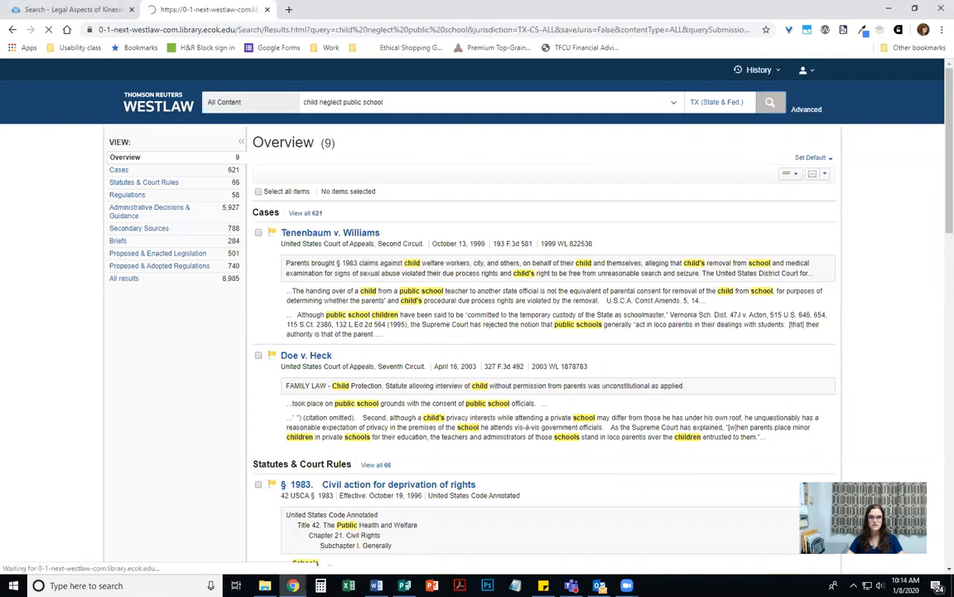
{"action": "key", "text": "alt+Tab"}
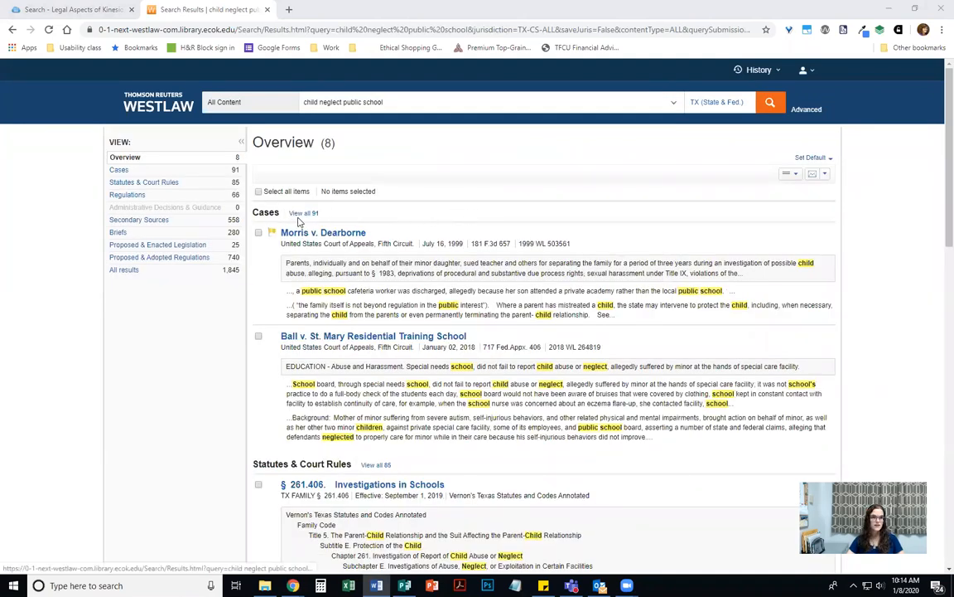
{"action": "left_click", "coordinate": [169, 169]}
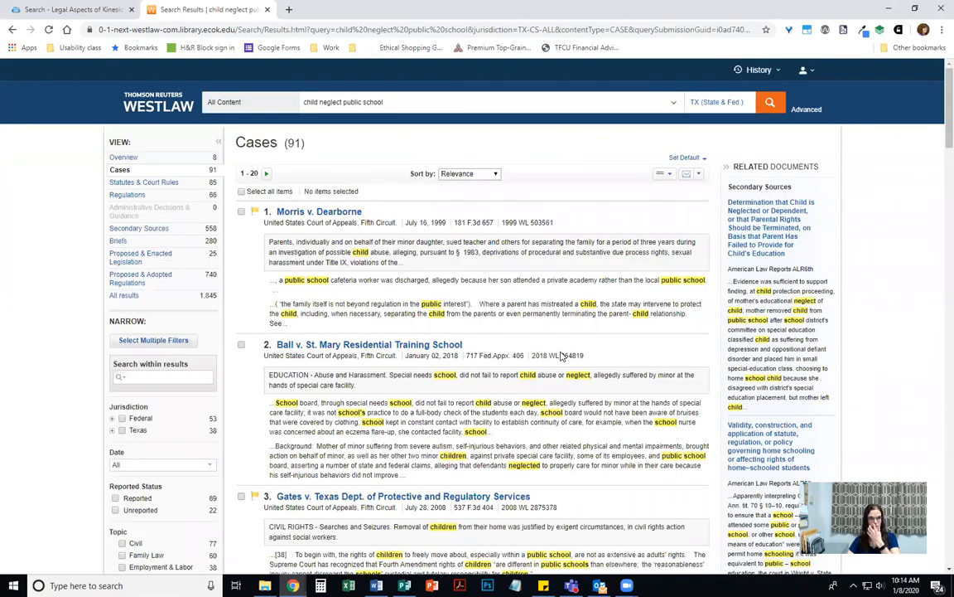
Look through the summaries and flags of the first Texas and federal cases for relevance to child neglect in public schools.
{"action": "scroll", "coordinate": [366, 295], "scroll_direction": "down", "scroll_amount": 1}
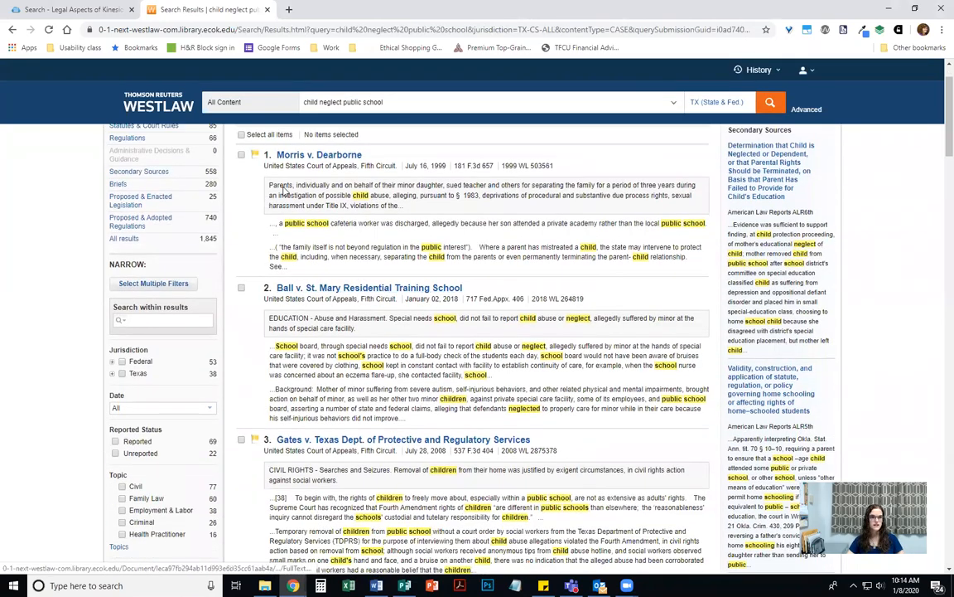
{"action": "key", "text": "alt+Tab"}
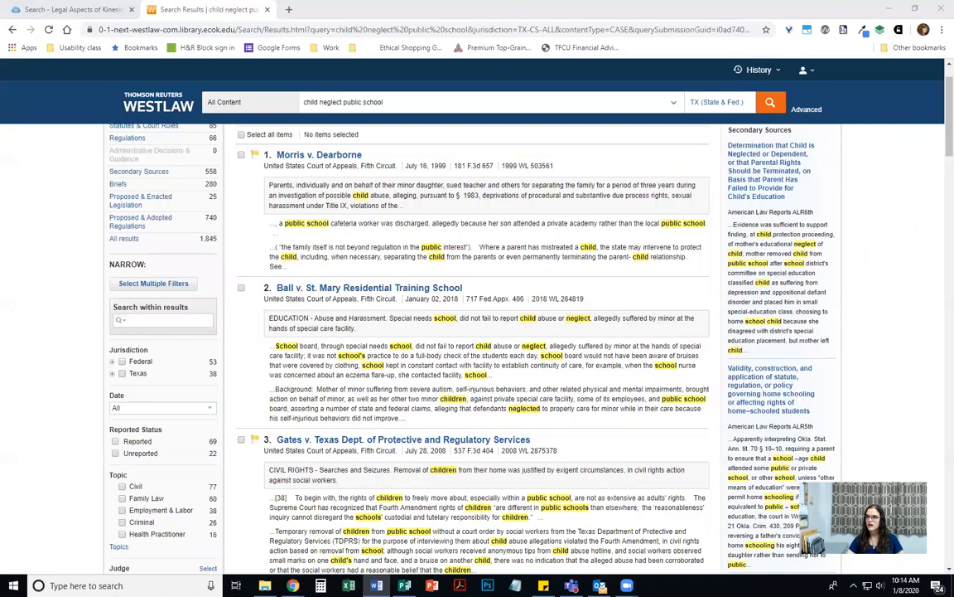
{"action": "scroll", "coordinate": [495, 294], "scroll_direction": "down", "scroll_amount": 3}
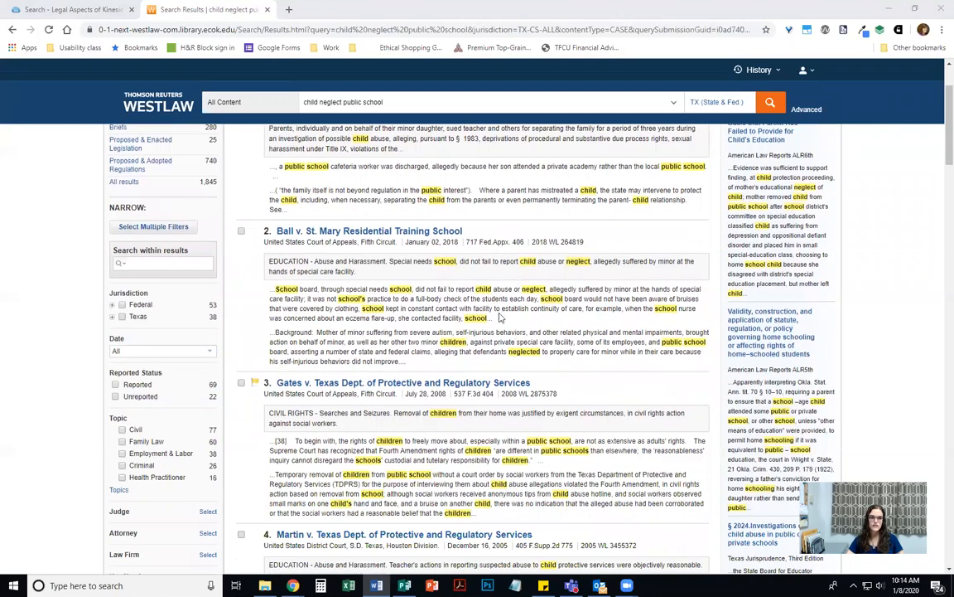
{"action": "scroll", "coordinate": [492, 326], "scroll_direction": "down", "scroll_amount": 1}
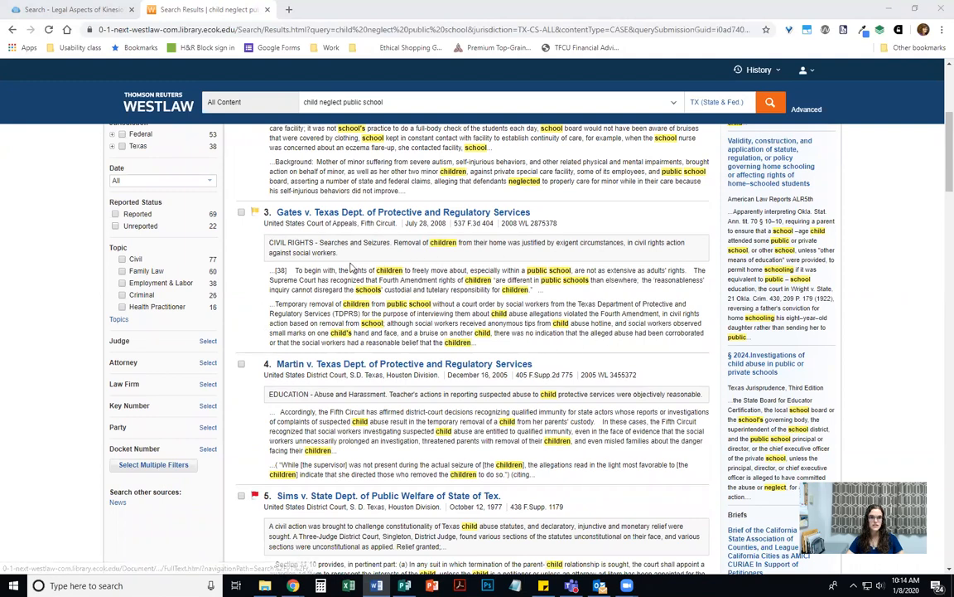
{"action": "scroll", "coordinate": [430, 248], "scroll_direction": "up", "scroll_amount": 2}
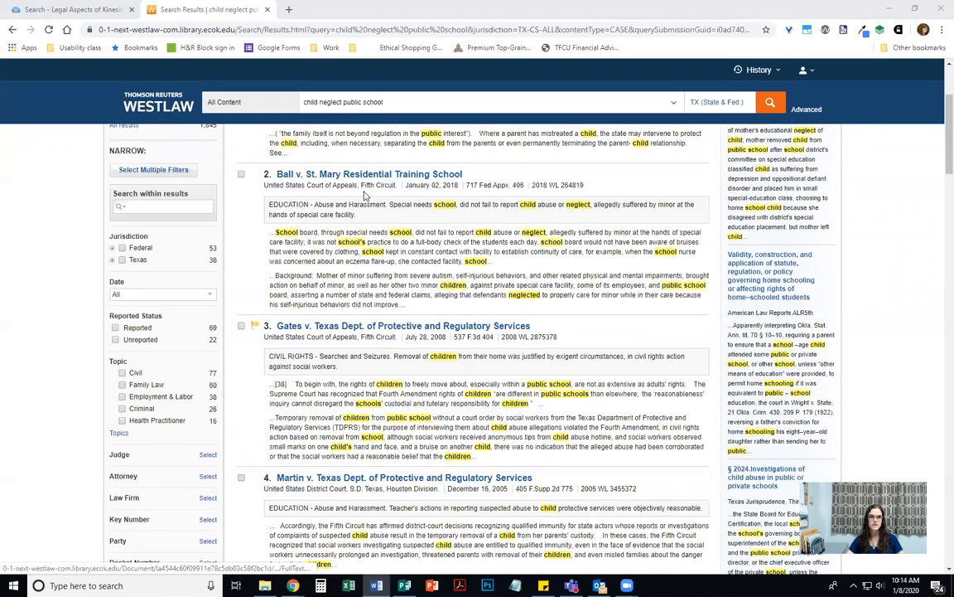
{"action": "scroll", "coordinate": [414, 257], "scroll_direction": "down", "scroll_amount": 1}
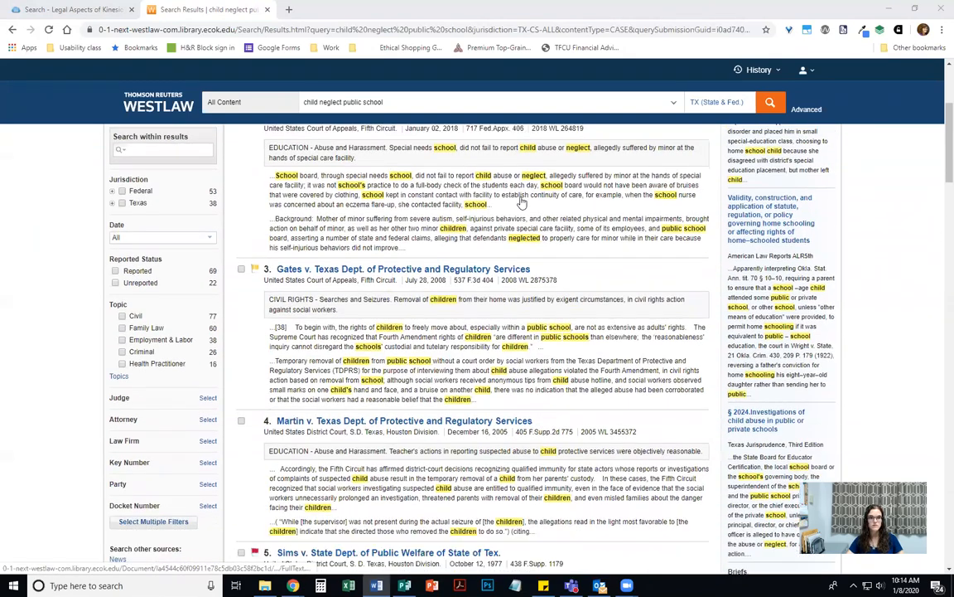
{"action": "scroll", "coordinate": [504, 351], "scroll_direction": "down", "scroll_amount": 1}
{"action": "scroll", "coordinate": [526, 336], "scroll_direction": "up", "scroll_amount": 4}
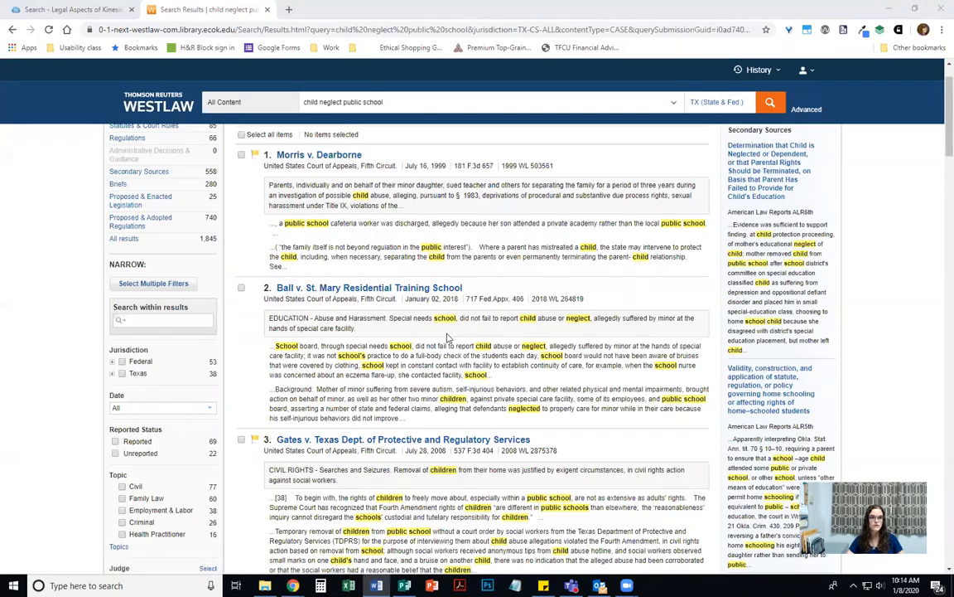
{"action": "scroll", "coordinate": [483, 335], "scroll_direction": "up", "scroll_amount": 1}
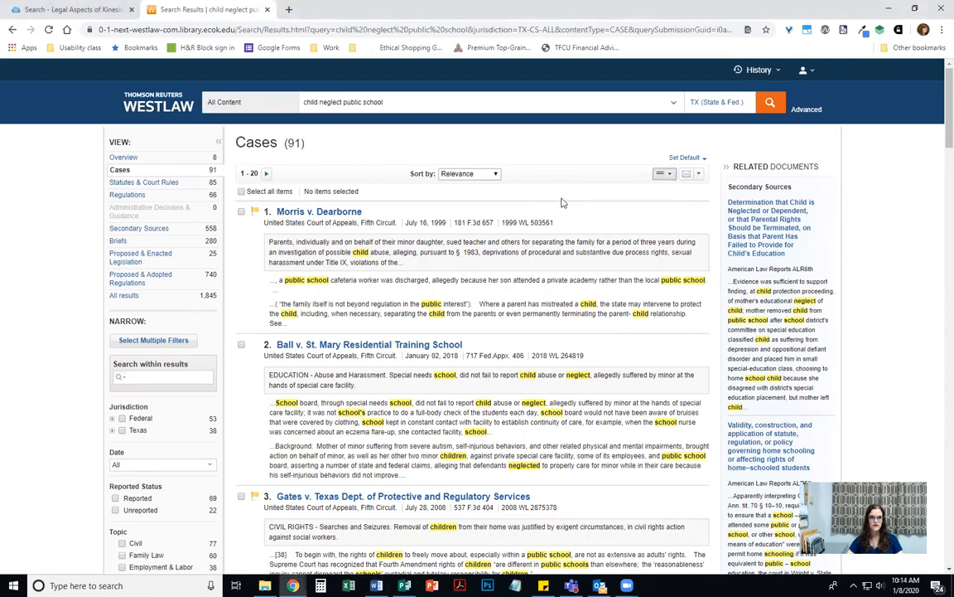
Find the word "neglect" within the current case results page.
{"action": "key", "text": "ctrl+f"}
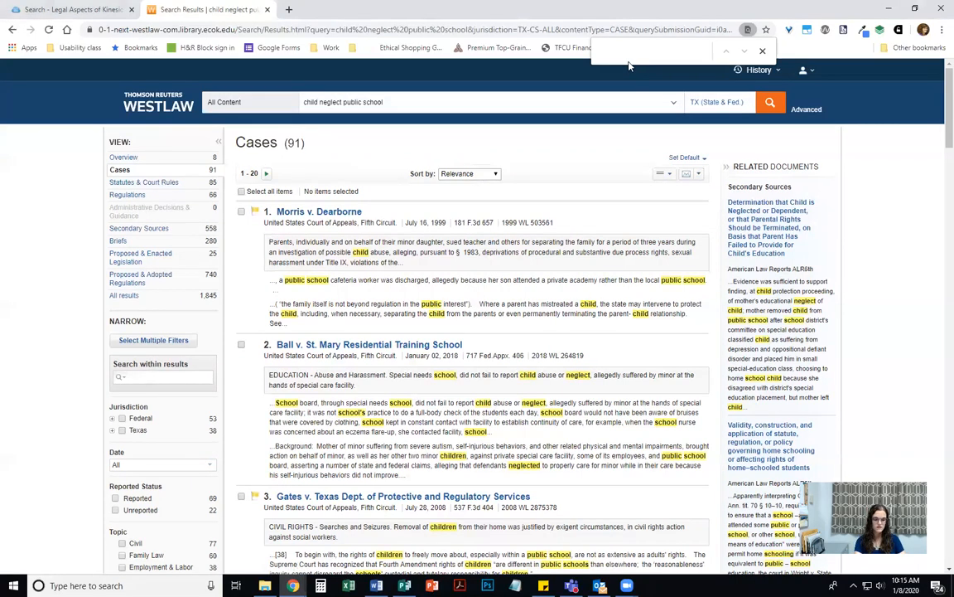
{"action": "type", "text": "negelc"}
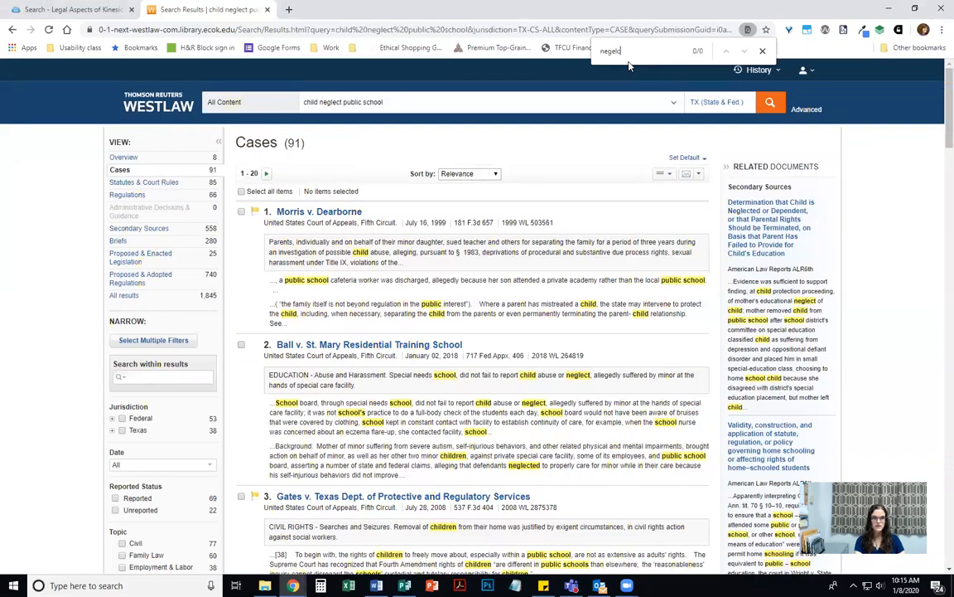
{"action": "key", "text": "BackSpace"}
{"action": "key", "text": "BackSpace"}
{"action": "key", "text": "BackSpace"}
{"action": "type", "text": "lect"}
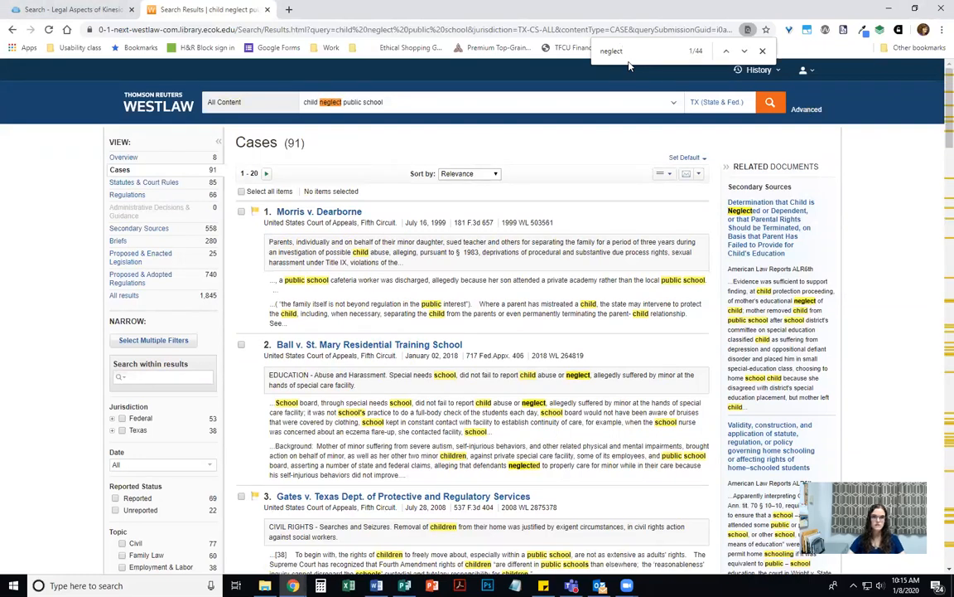
Go through the "neglect" matches one by one down to Romero v. Brown and examine the surrounding case summaries.
{"action": "left_click", "coordinate": [744, 52]}
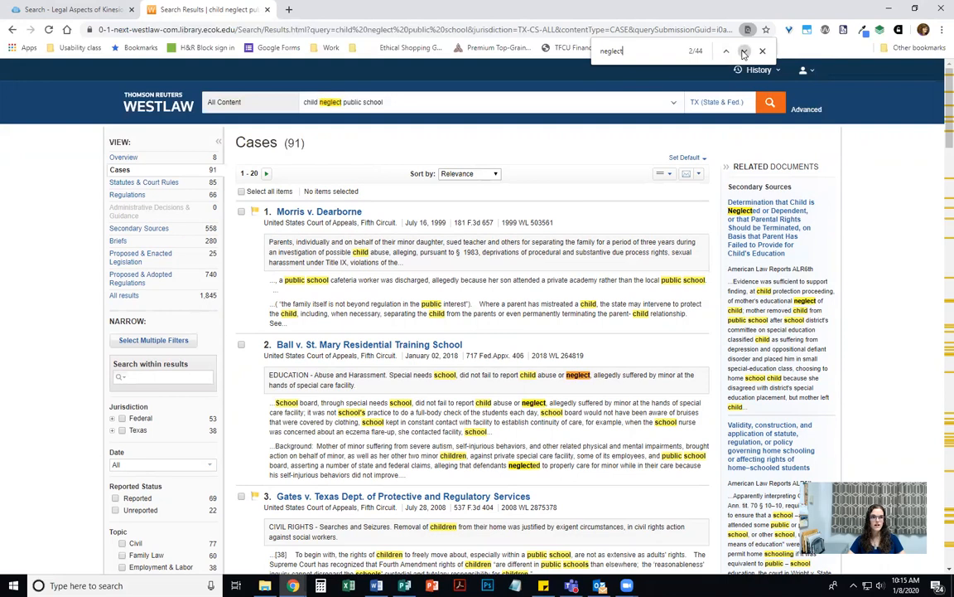
{"action": "left_click", "coordinate": [744, 52]}
{"action": "left_click", "coordinate": [744, 51]}
{"action": "left_click", "coordinate": [744, 51]}
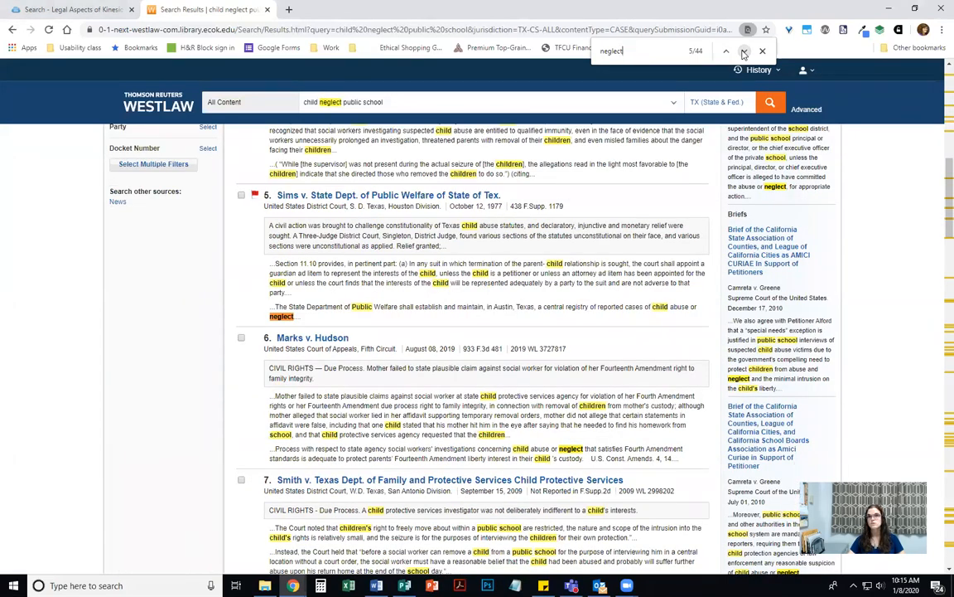
{"action": "left_click", "coordinate": [744, 51]}
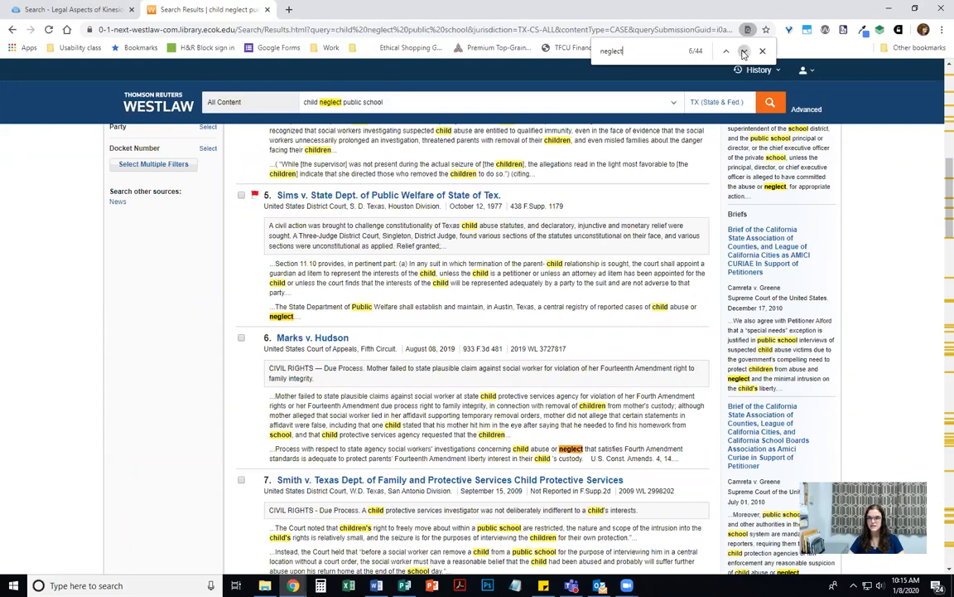
{"action": "left_click", "coordinate": [744, 51]}
{"action": "left_click", "coordinate": [744, 51]}
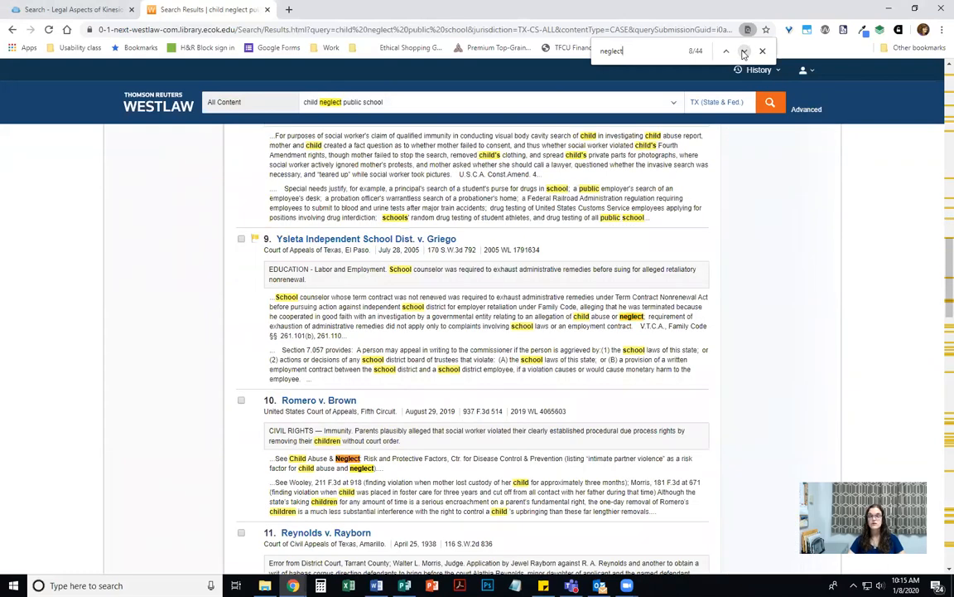
{"action": "left_click", "coordinate": [744, 51]}
{"action": "scroll", "coordinate": [473, 346], "scroll_direction": "down", "scroll_amount": 2}
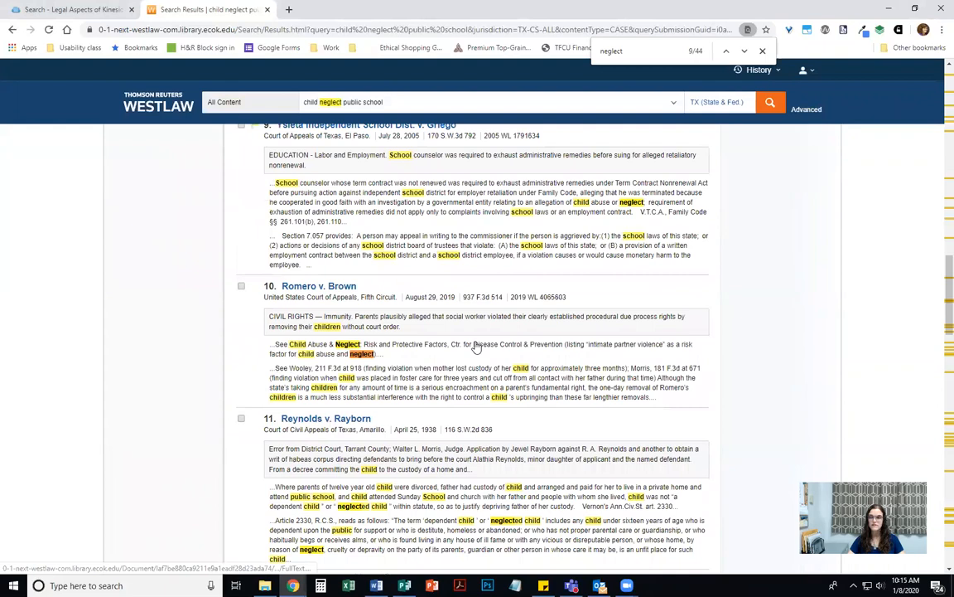
{"action": "scroll", "coordinate": [476, 346], "scroll_direction": "down", "scroll_amount": 1}
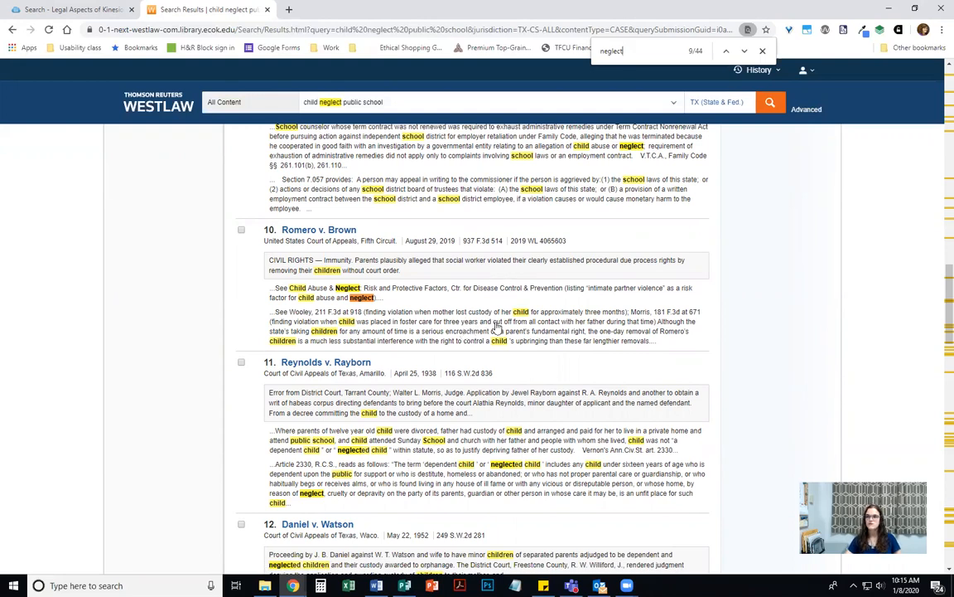
{"action": "scroll", "coordinate": [443, 292], "scroll_direction": "up", "scroll_amount": 2}
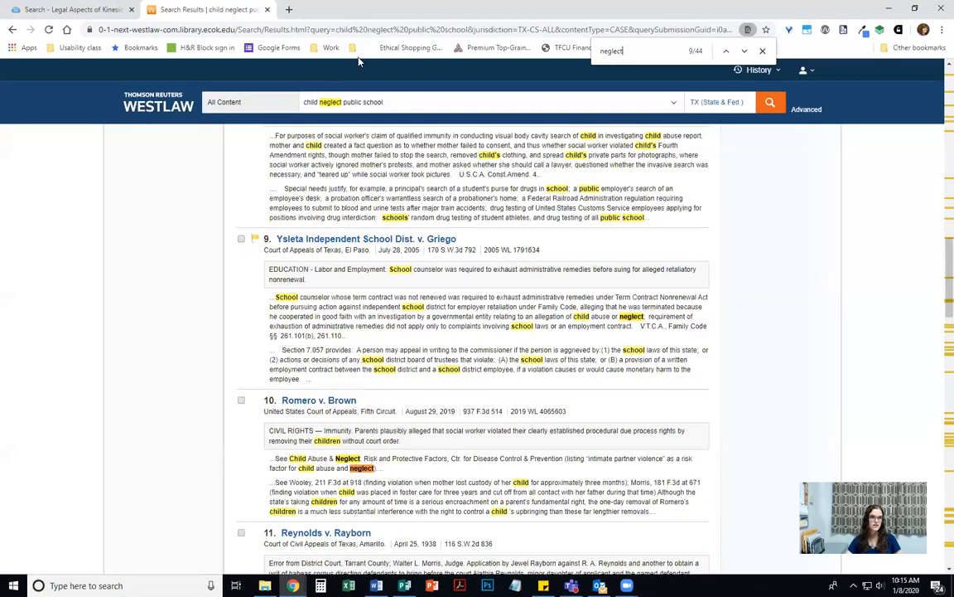
Search Google in a new browser tab for "child abuse court case texas public school".
{"action": "left_click", "coordinate": [288, 9]}
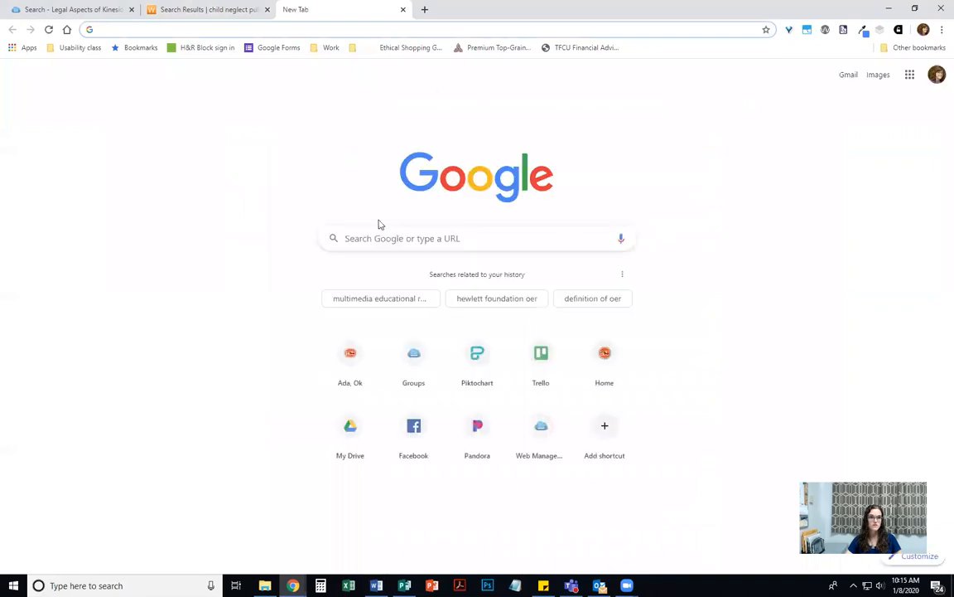
{"action": "left_click", "coordinate": [383, 237]}
{"action": "type", "text": "ch"}
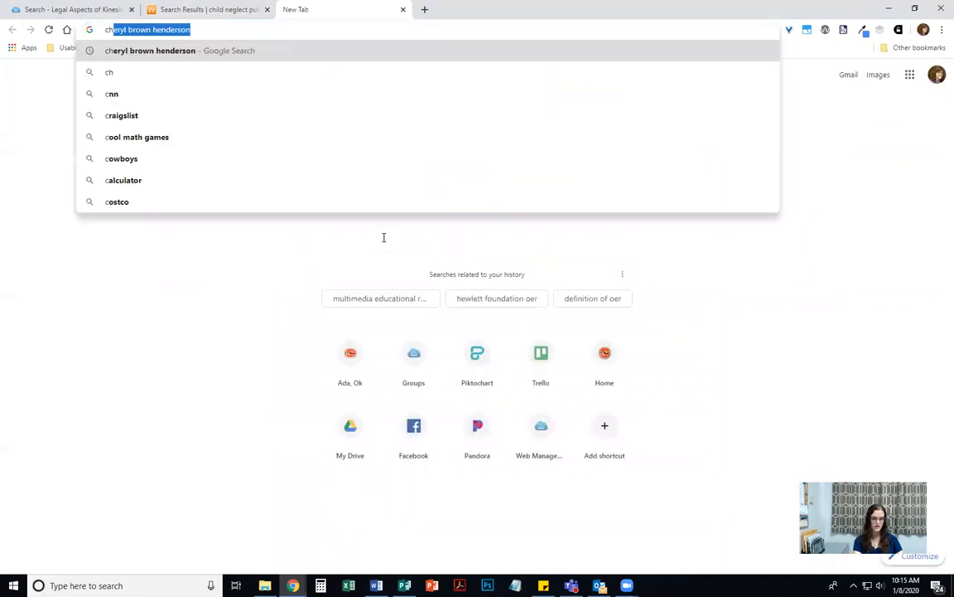
{"action": "type", "text": "ild abuse cour"}
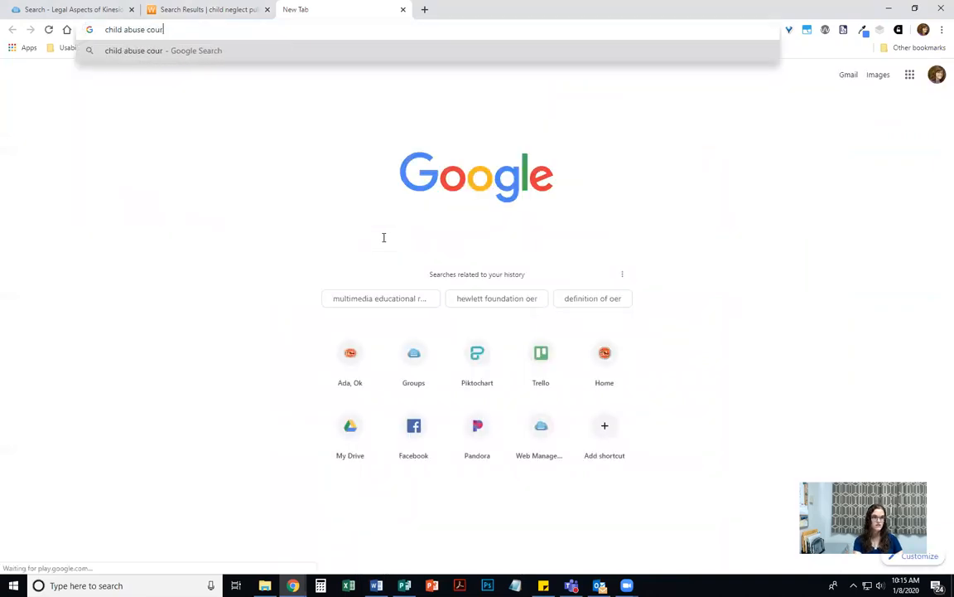
{"action": "type", "text": "t case texas"}
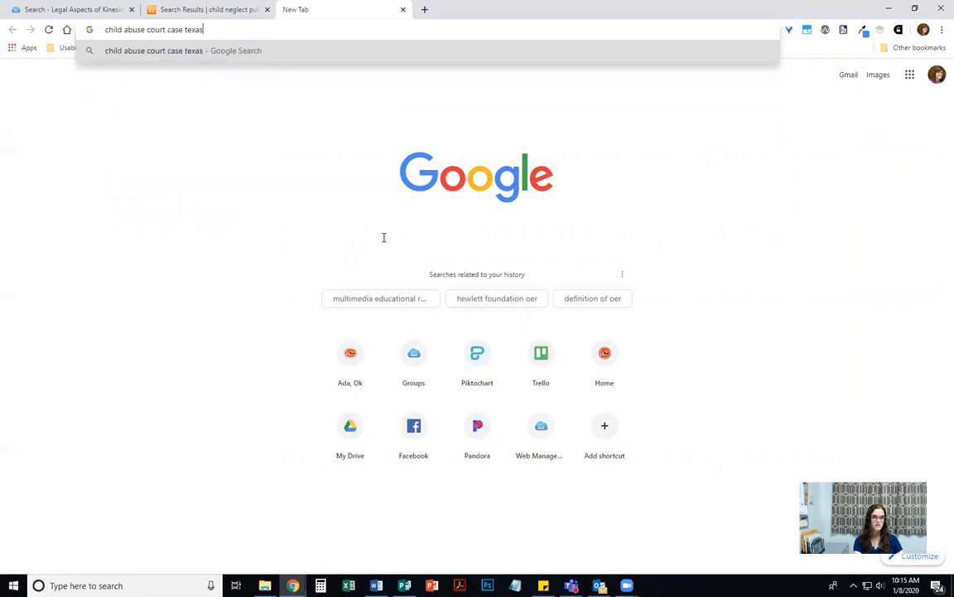
{"action": "type", "text": " public school"}
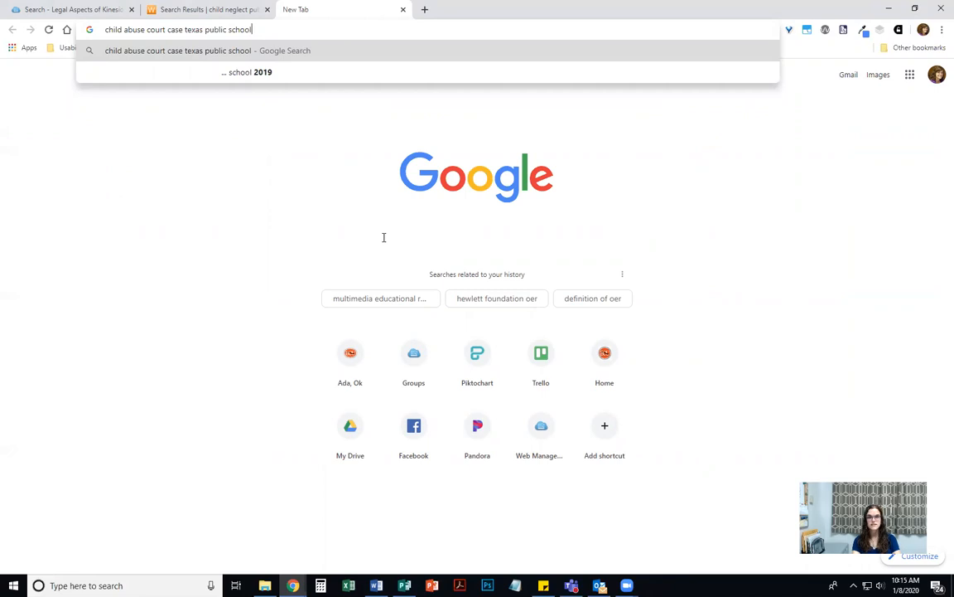
{"action": "key", "text": "Return"}
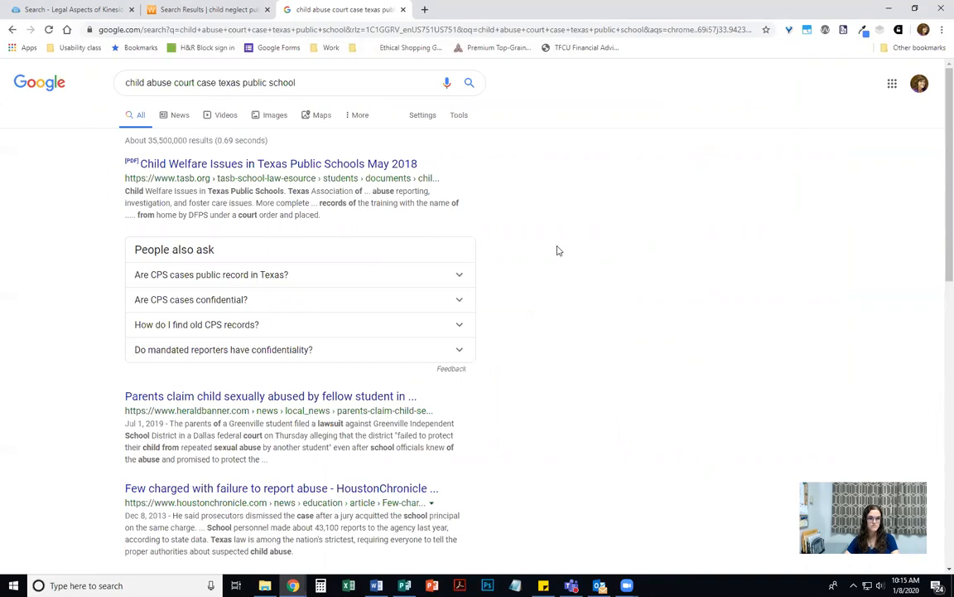
Open the PR Newswire result about a federal jury awarding $1 million against a Texas school district.
{"action": "scroll", "coordinate": [557, 250], "scroll_direction": "down", "scroll_amount": 2}
{"action": "scroll", "coordinate": [558, 251], "scroll_direction": "down", "scroll_amount": 2}
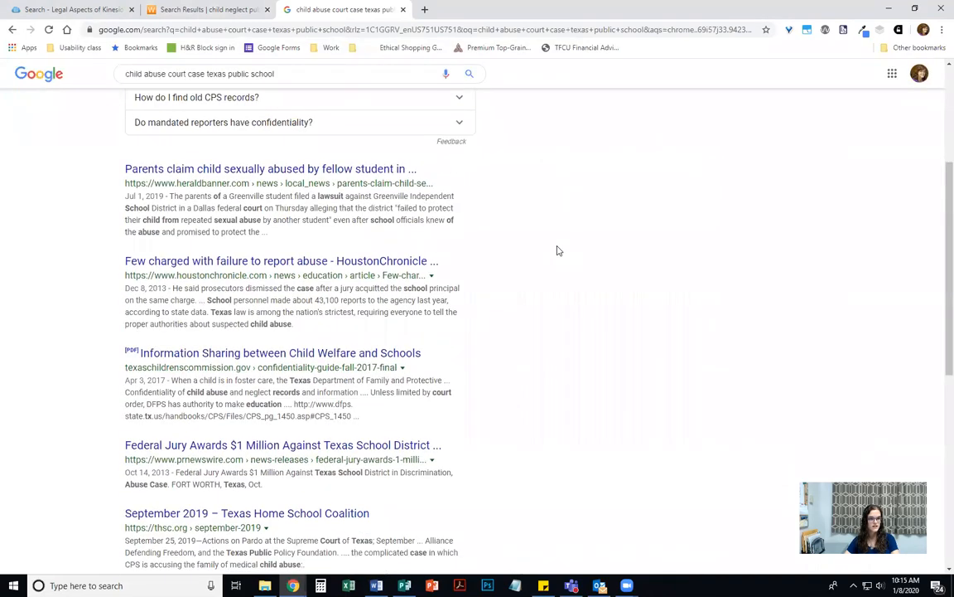
{"action": "scroll", "coordinate": [557, 250], "scroll_direction": "down", "scroll_amount": 1}
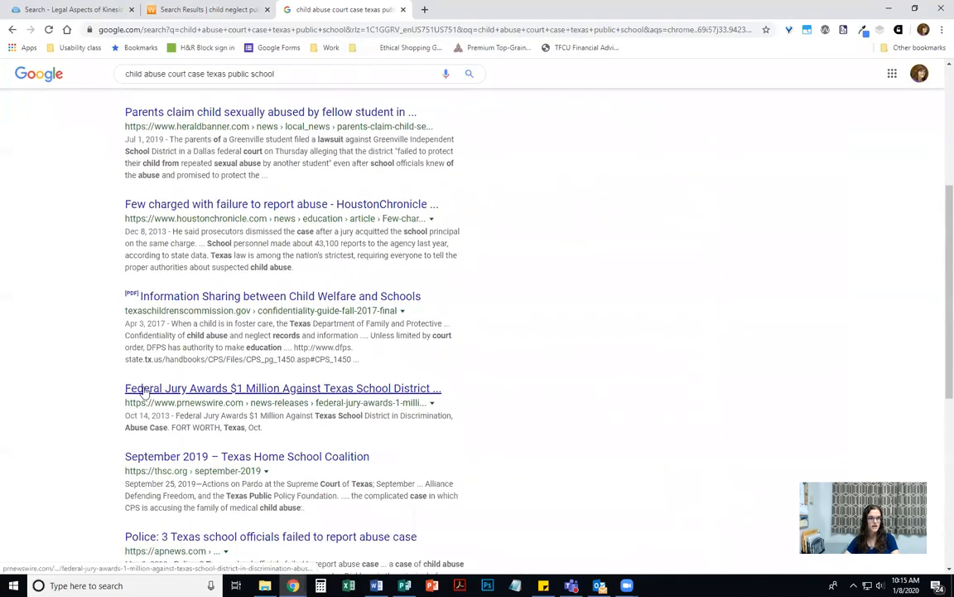
{"action": "left_click", "coordinate": [203, 391]}
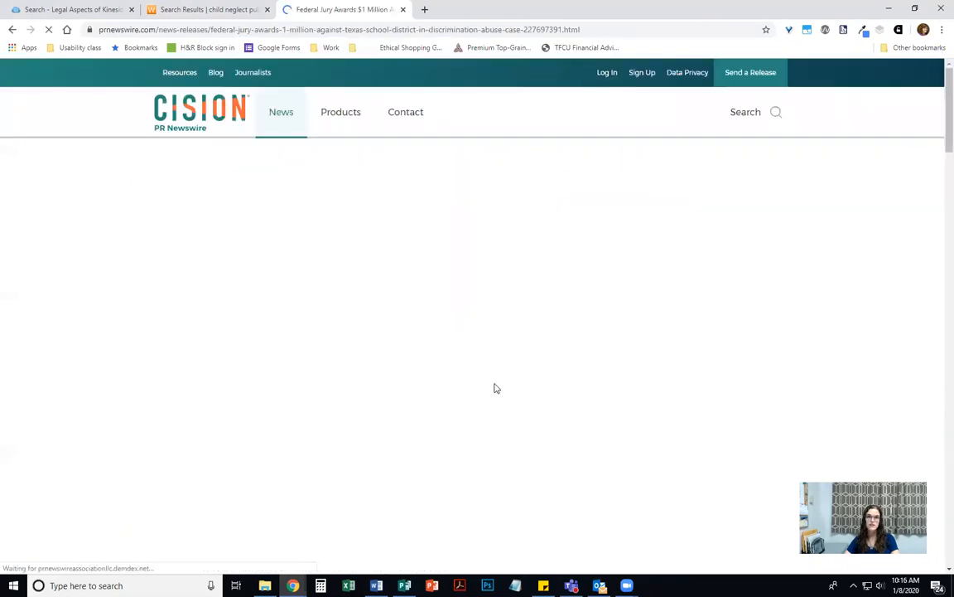
Read the PR Newswire article for the parties, court, dates and other details identifying the school abuse case.
{"action": "scroll", "coordinate": [495, 388], "scroll_direction": "down", "scroll_amount": 1}
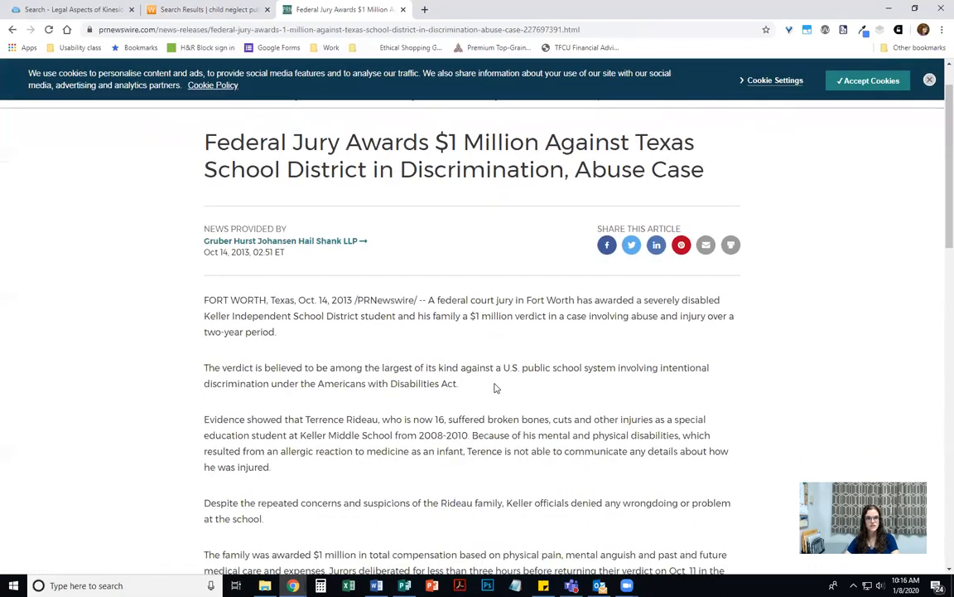
{"action": "scroll", "coordinate": [494, 387], "scroll_direction": "down", "scroll_amount": 1}
{"action": "scroll", "coordinate": [352, 288], "scroll_direction": "down", "scroll_amount": 1}
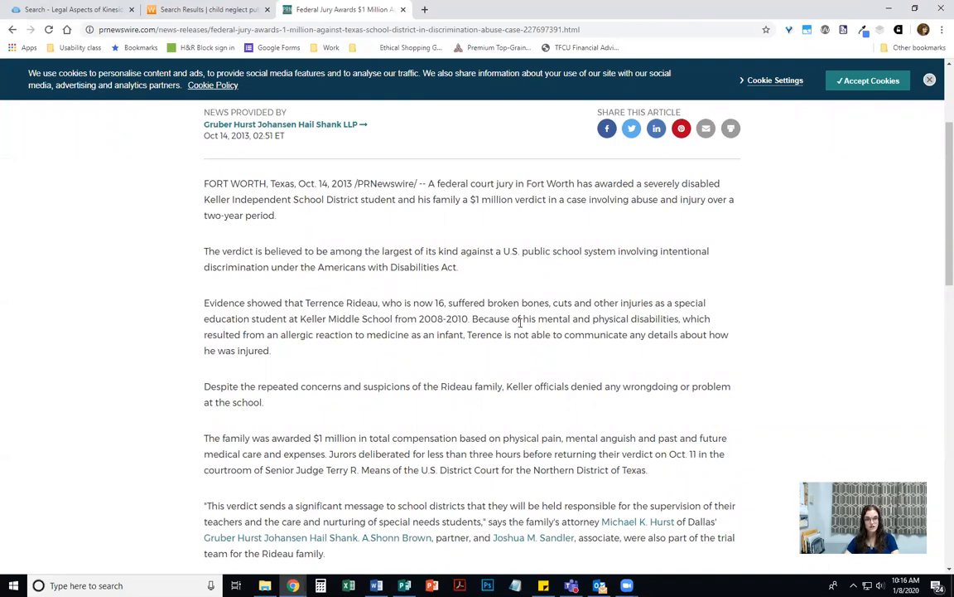
{"action": "scroll", "coordinate": [458, 385], "scroll_direction": "down", "scroll_amount": 2}
{"action": "scroll", "coordinate": [460, 388], "scroll_direction": "down", "scroll_amount": 5}
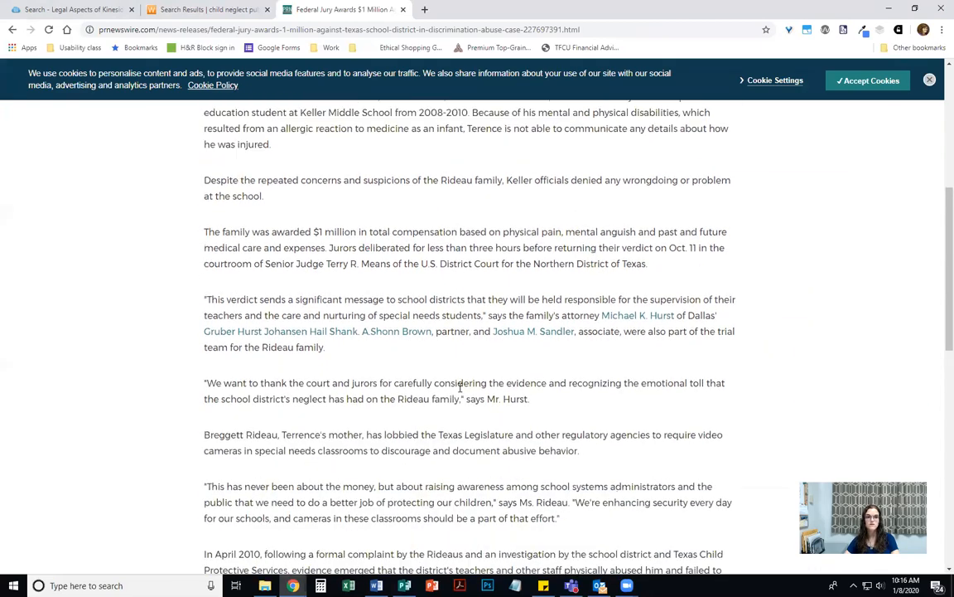
{"action": "scroll", "coordinate": [460, 389], "scroll_direction": "up", "scroll_amount": 3}
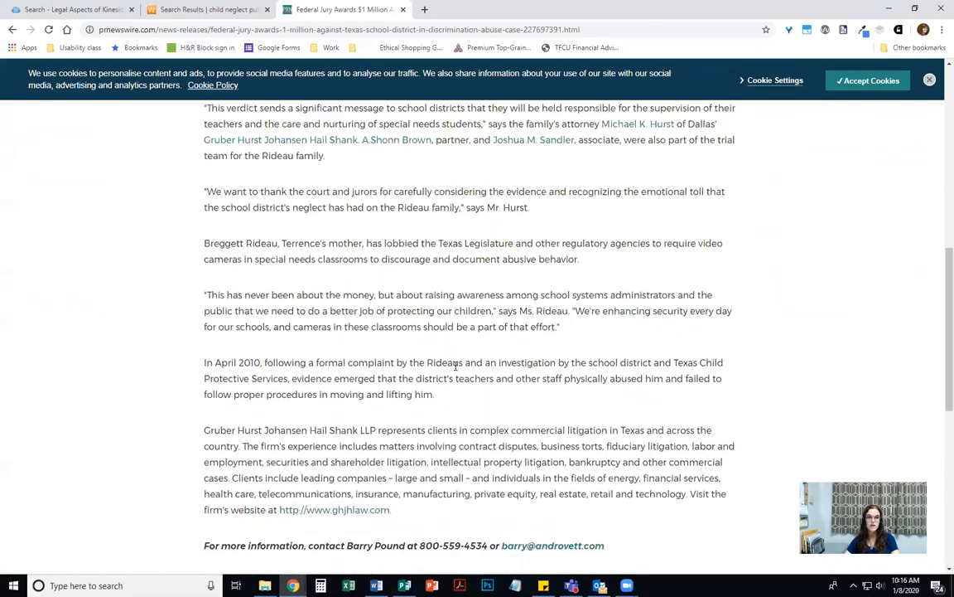
{"action": "scroll", "coordinate": [439, 388], "scroll_direction": "up", "scroll_amount": 4}
{"action": "scroll", "coordinate": [439, 389], "scroll_direction": "up", "scroll_amount": 3}
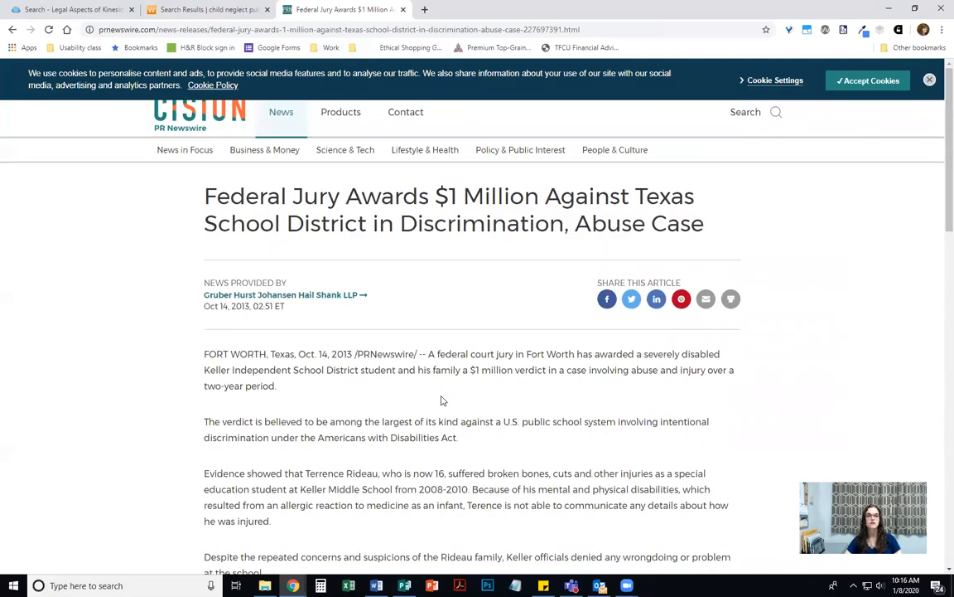
Search Google in a new browser tab for "keller independent school district rideau".
{"action": "scroll", "coordinate": [443, 398], "scroll_direction": "down", "scroll_amount": 2}
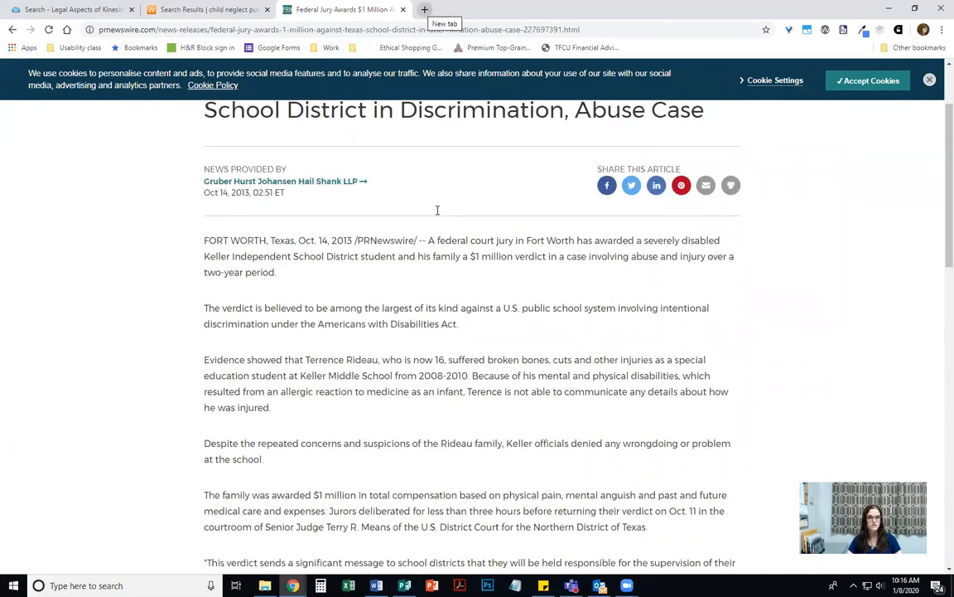
{"action": "key", "text": "ctrl+t"}
{"action": "type", "text": "keller"}
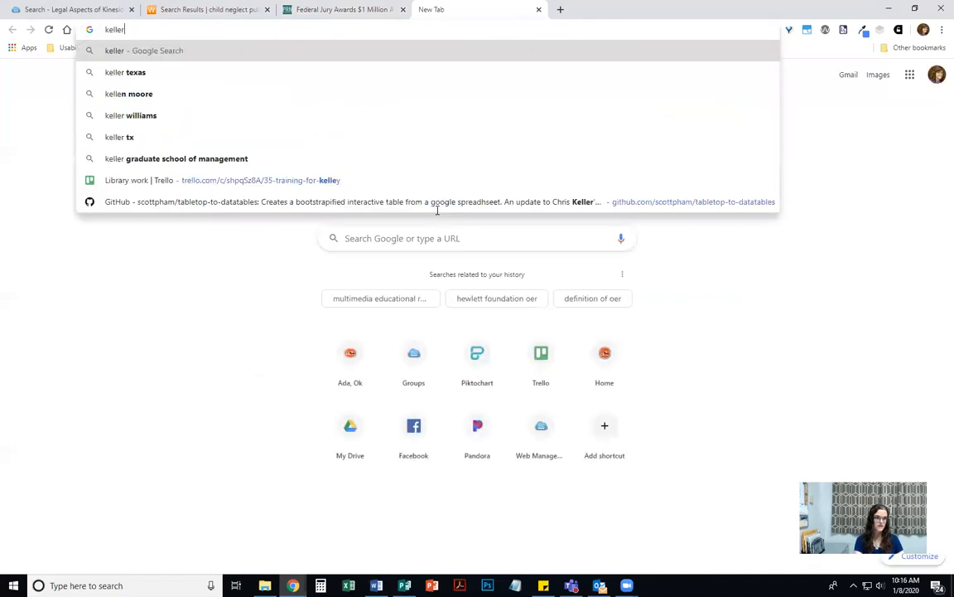
{"action": "type", "text": " indep"}
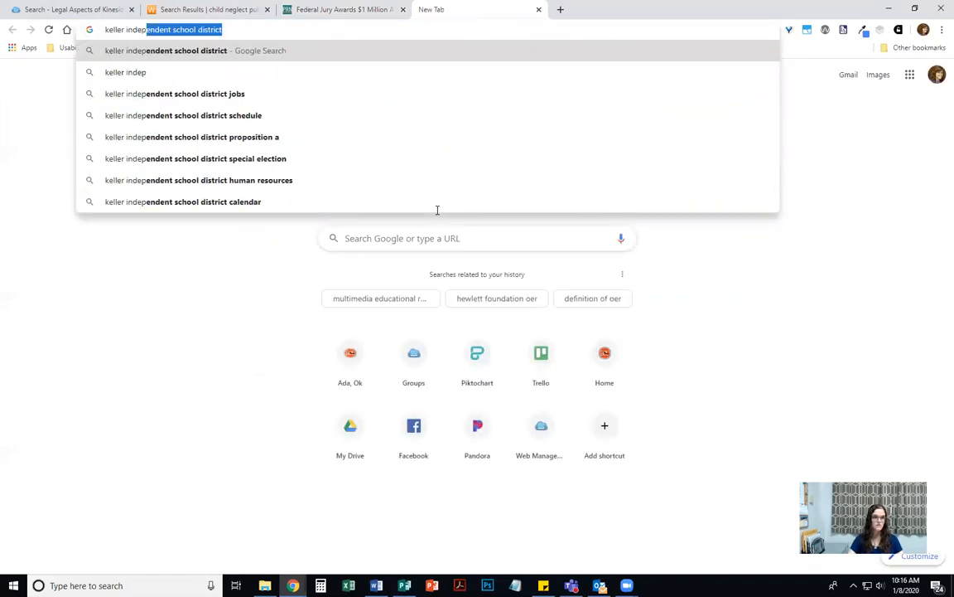
{"action": "key", "text": "Right"}
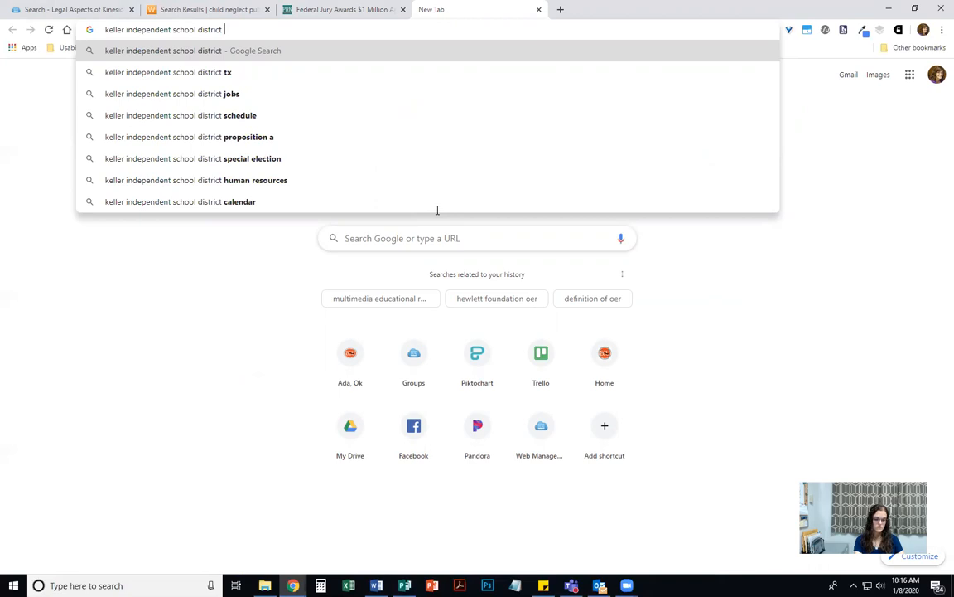
{"action": "type", "text": "rideau"}
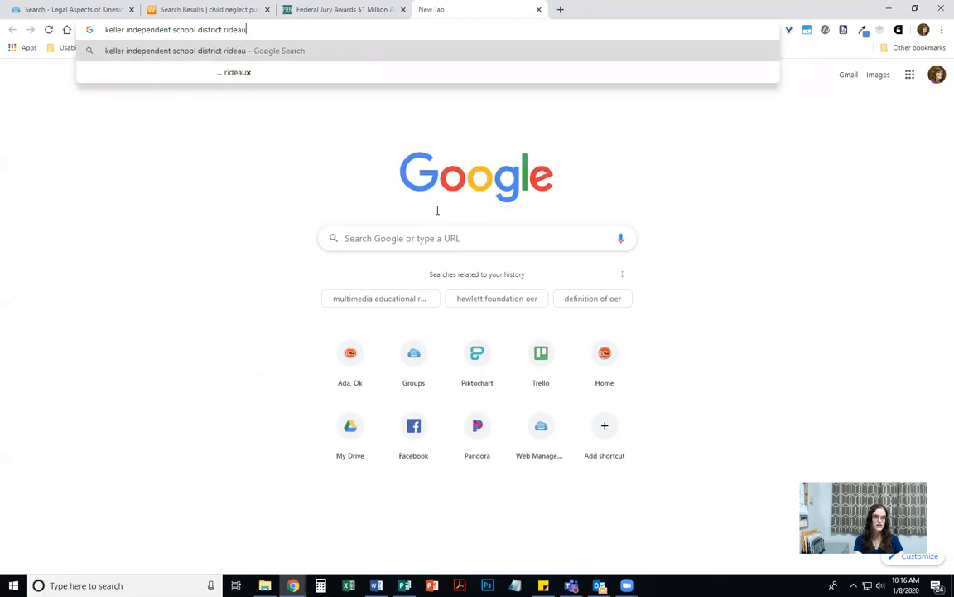
{"action": "key", "text": "Return"}
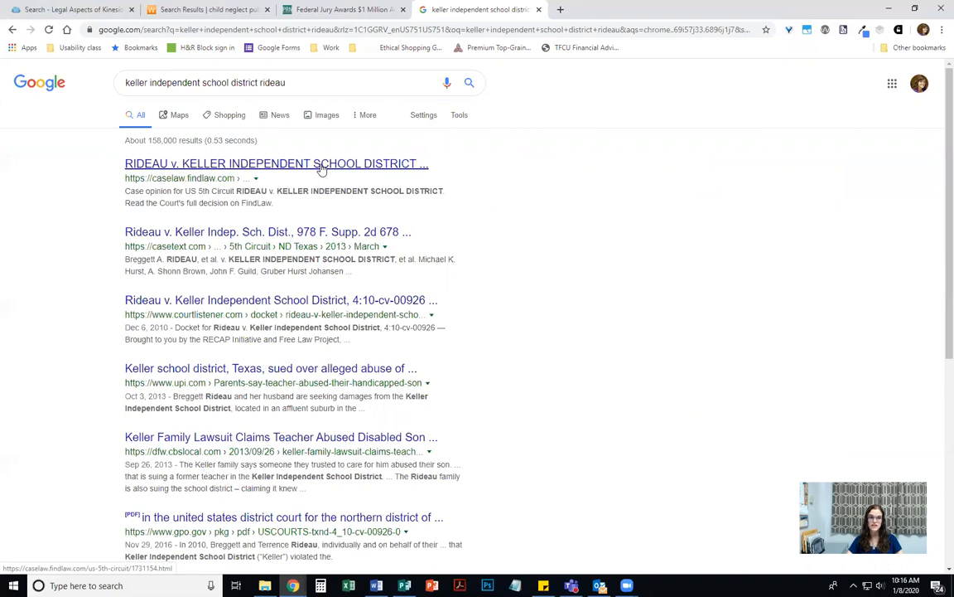
Return to the Westlaw results and search all content in Texas state and federal jurisdictions for "rideau v keller".
{"action": "left_click", "coordinate": [182, 6]}
{"action": "scroll", "coordinate": [395, 215], "scroll_direction": "up", "scroll_amount": 5}
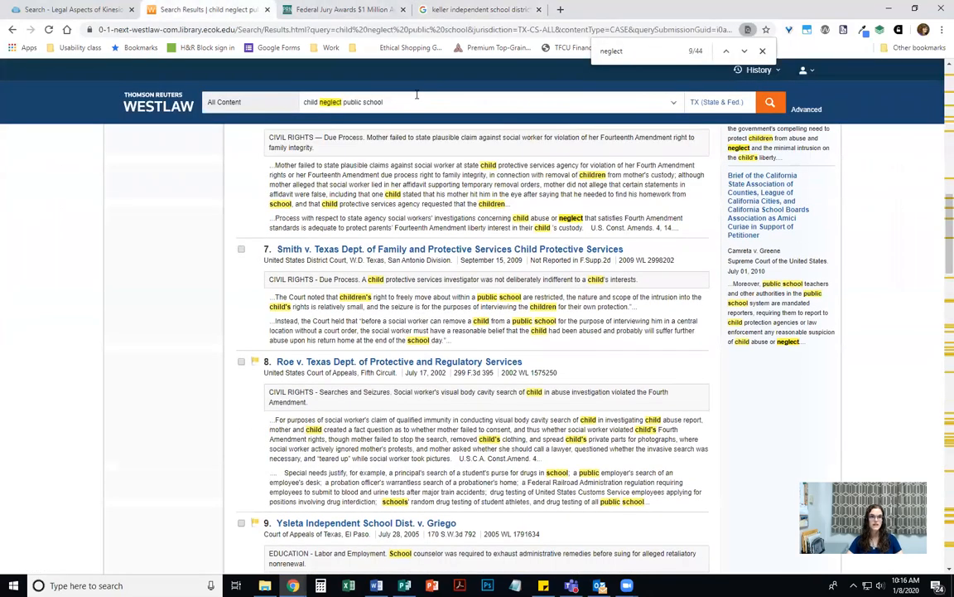
{"action": "left_click", "coordinate": [479, 9]}
{"action": "left_click", "coordinate": [199, 9]}
{"action": "left_click", "coordinate": [339, 103]}
{"action": "triple_click", "coordinate": [339, 104]}
{"action": "type", "text": "rideau v"}
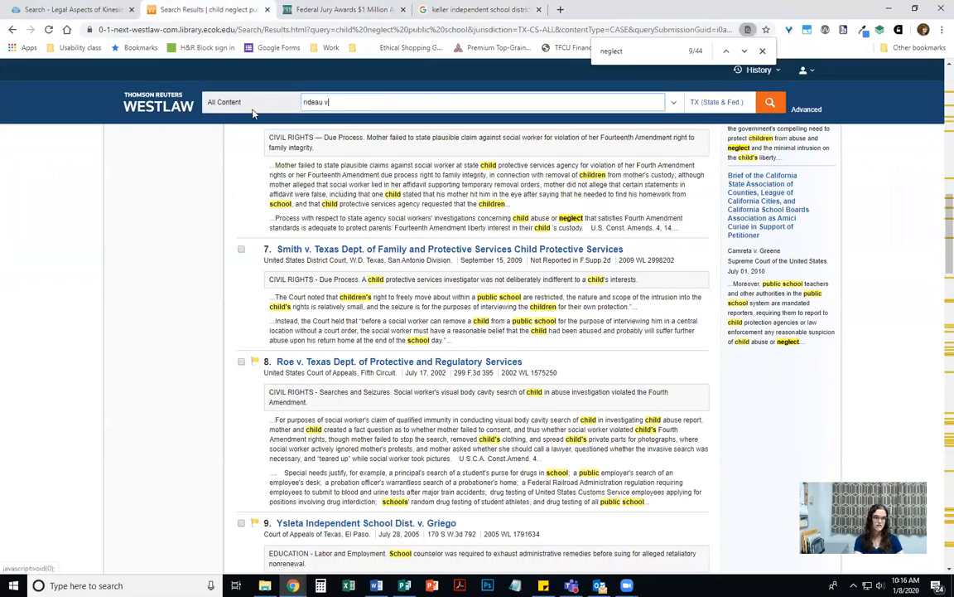
{"action": "type", "text": " keller"}
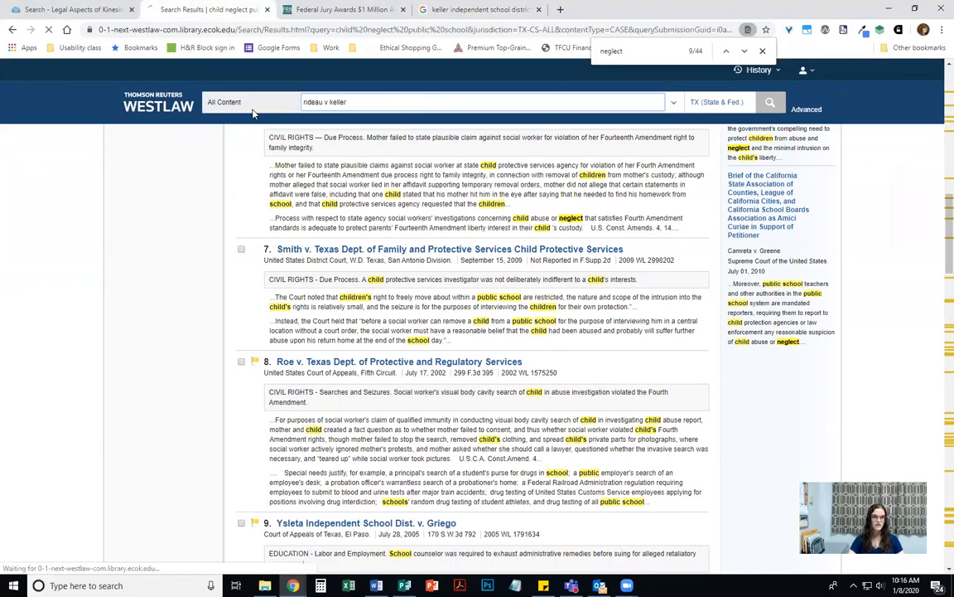
{"action": "key", "text": "Return"}
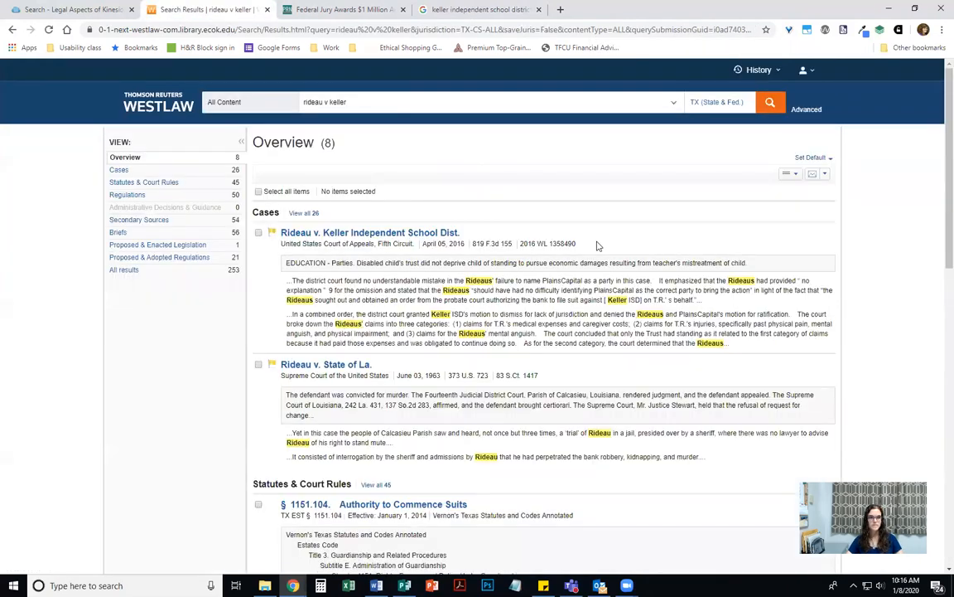
Open the Fifth Circuit case Rideau v. Keller Independent School Dist. and view its case heading and synopsis.
{"action": "left_click", "coordinate": [387, 236]}
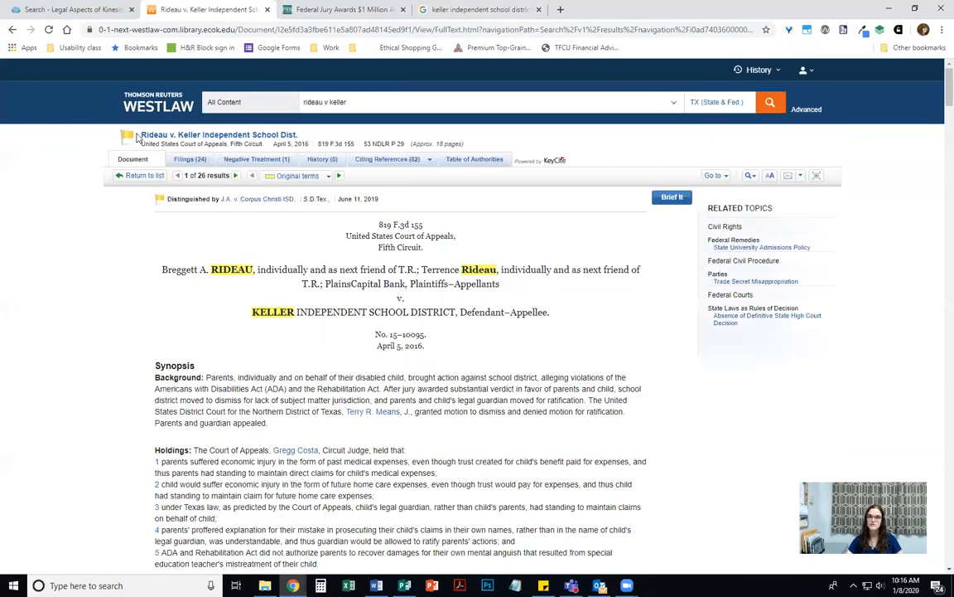
{"action": "scroll", "coordinate": [220, 315], "scroll_direction": "down", "scroll_amount": 1}
{"action": "scroll", "coordinate": [199, 210], "scroll_direction": "up", "scroll_amount": 1}
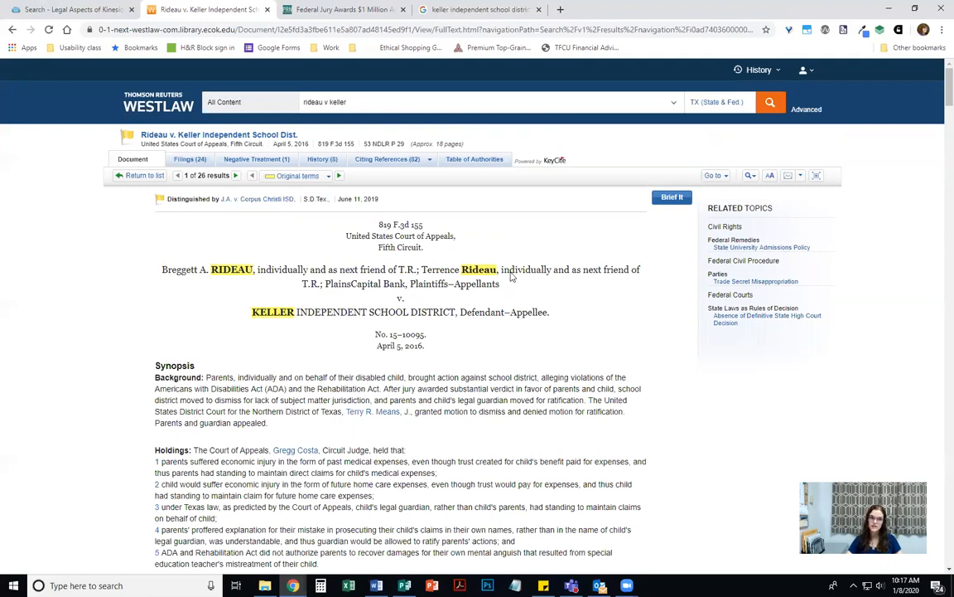
Switch from the Westlaw case to Microsoft Word.
{"action": "key", "text": "alt+Tab"}
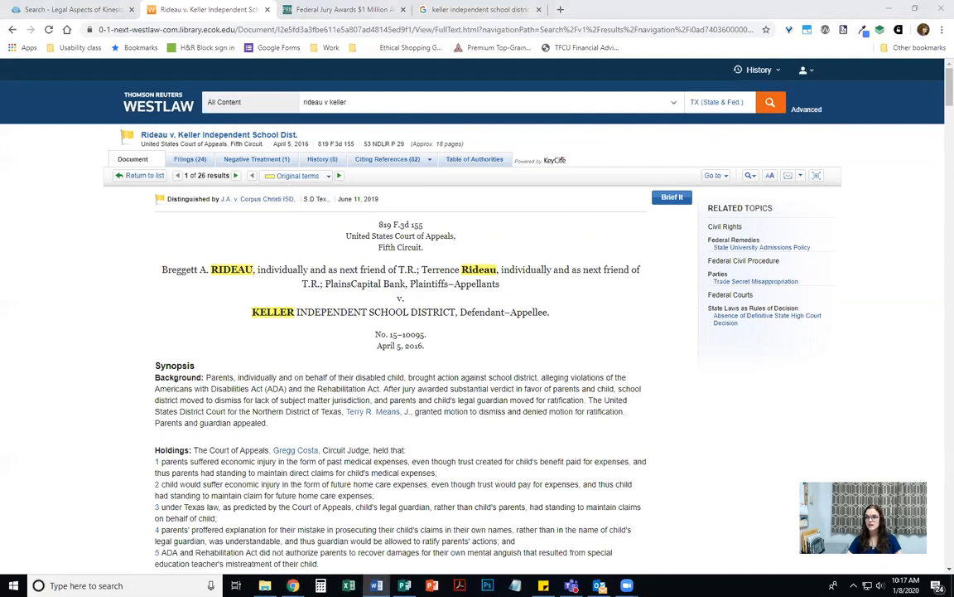